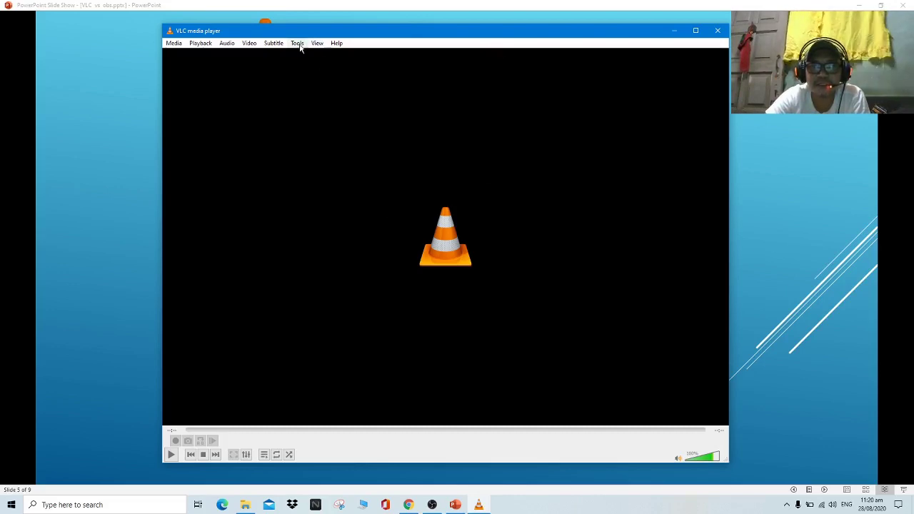
- Open the player preferences and review the Interface, Audio, Video, Subtitles / OSD and Input / Codecs settings
click(299, 45)
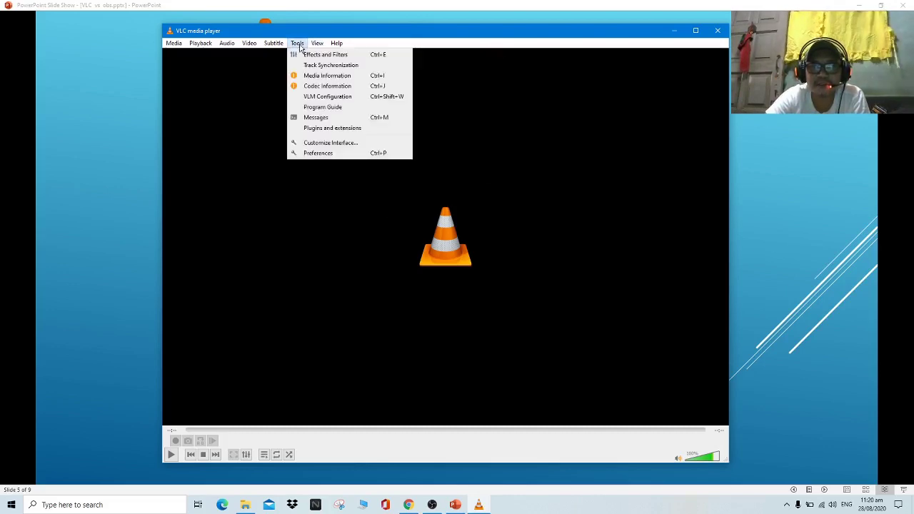
click(321, 153)
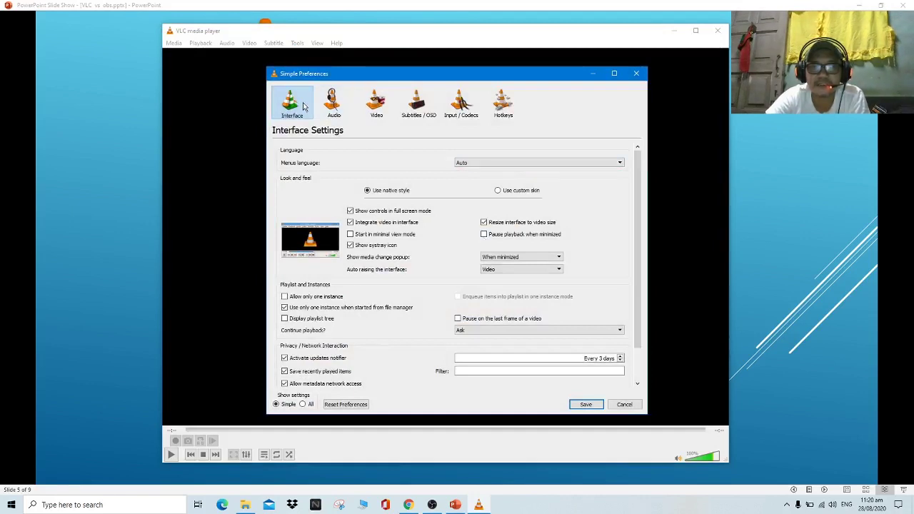
click(332, 103)
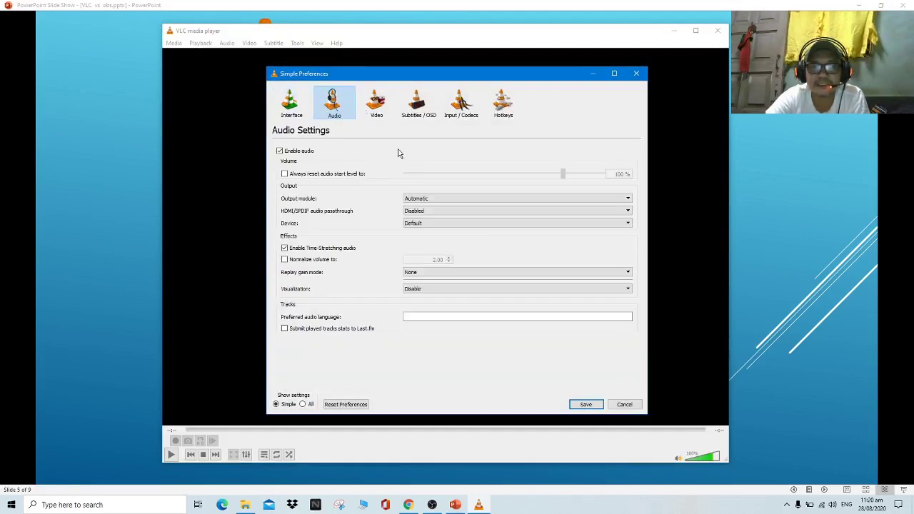
click(381, 107)
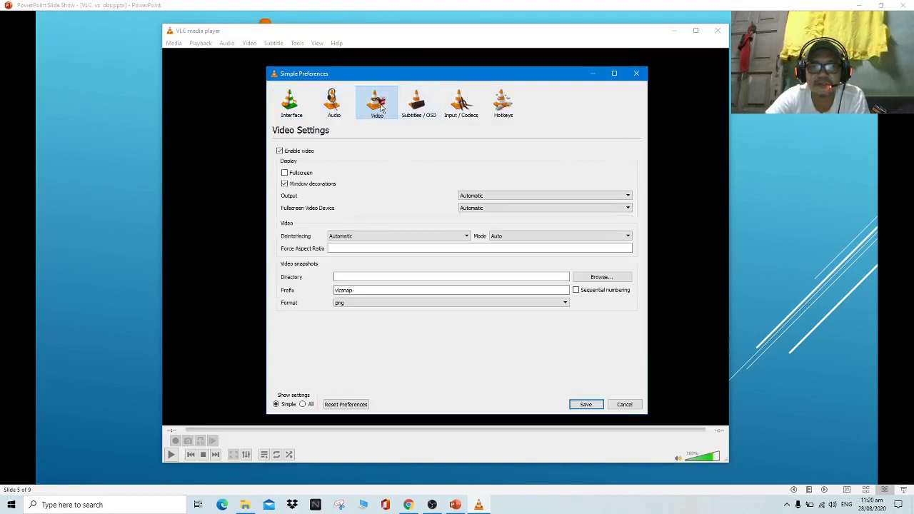
click(418, 109)
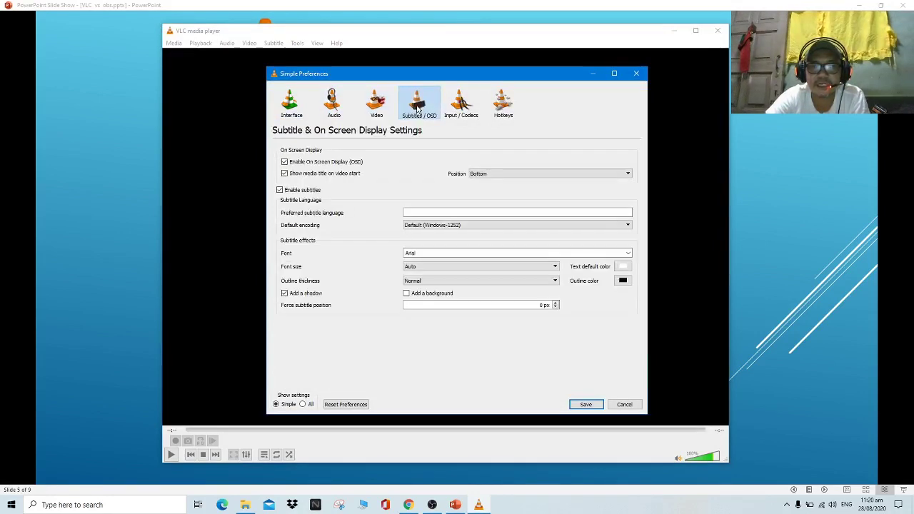
click(460, 104)
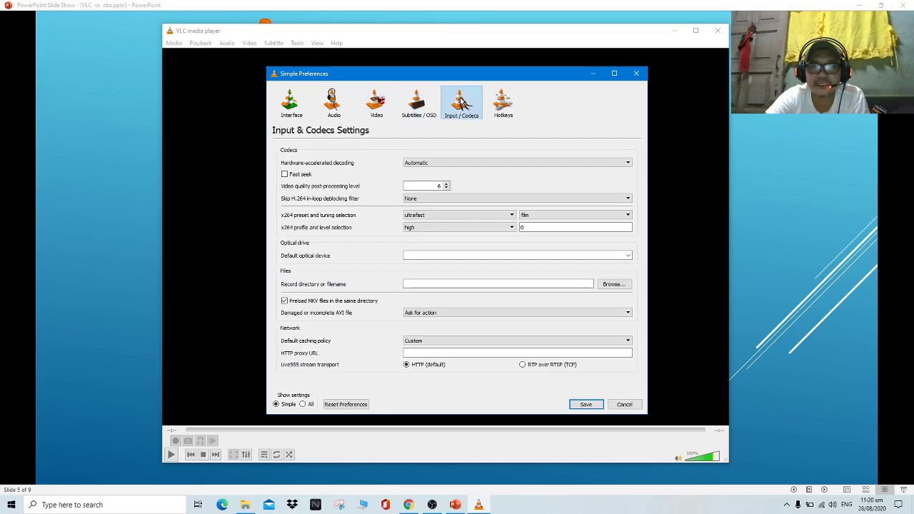
- Look through the list of configured hotkeys, and leave the preferences without saving
click(512, 110)
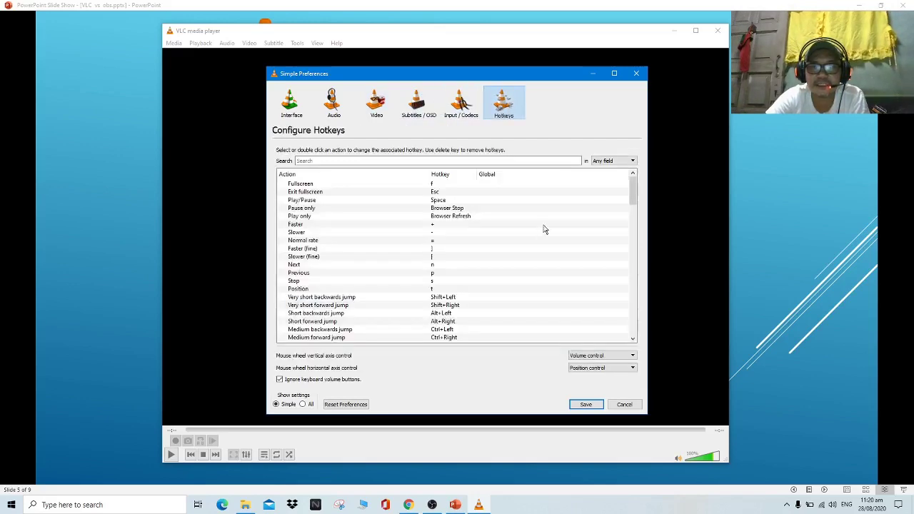
scroll(551, 261, down, 20)
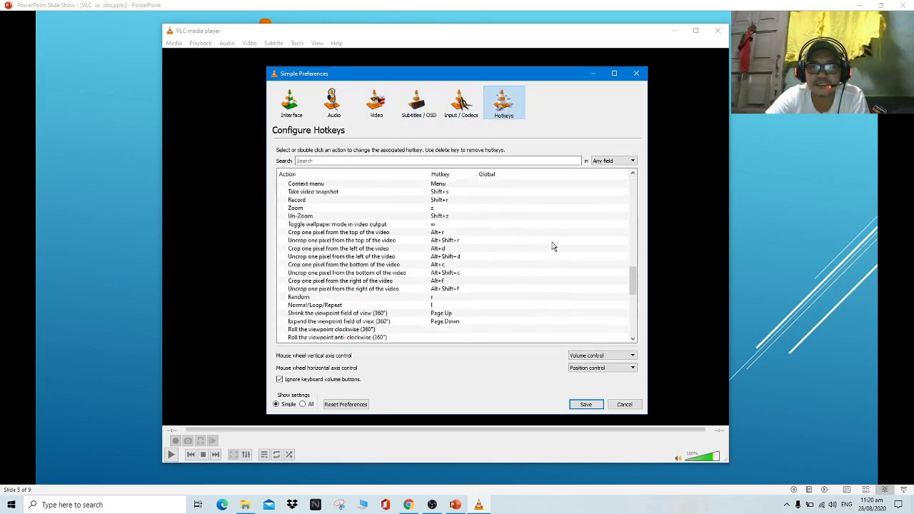
scroll(552, 246, up, 20)
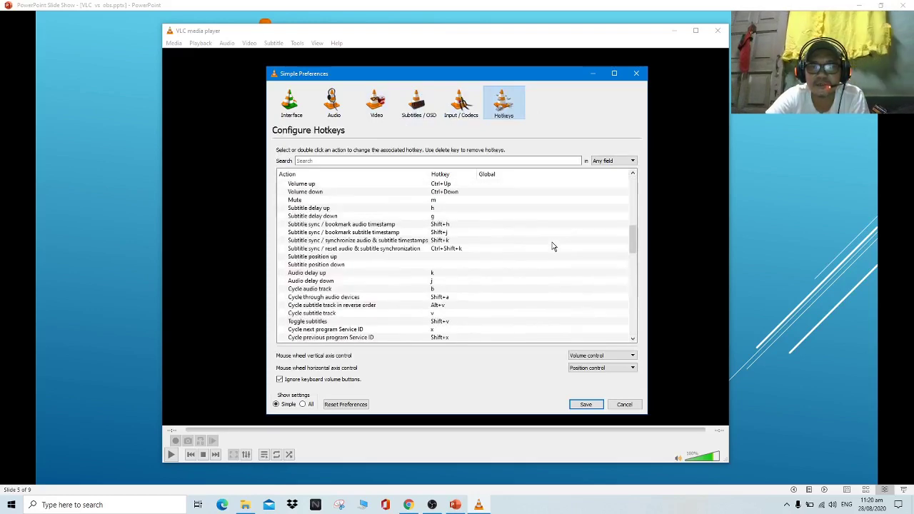
scroll(552, 246, up, 1)
scroll(551, 247, down, 20)
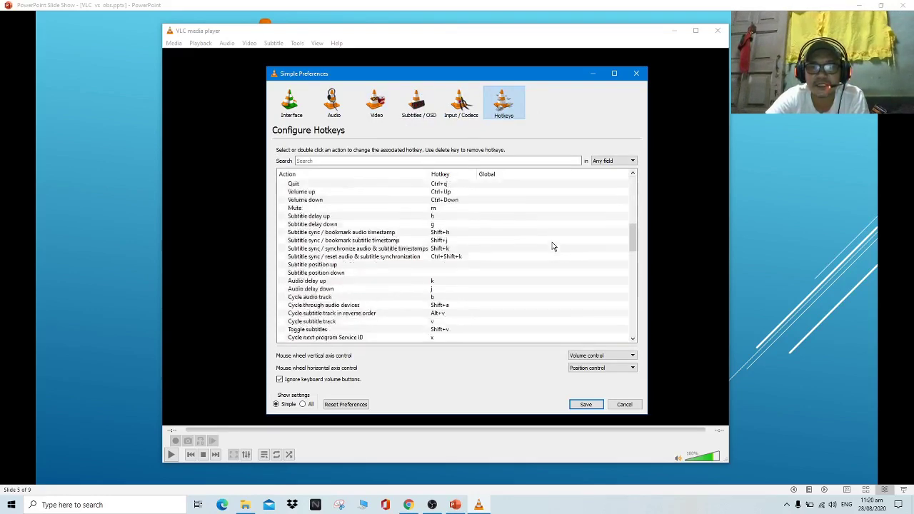
scroll(551, 246, down, 6)
scroll(551, 246, up, 15)
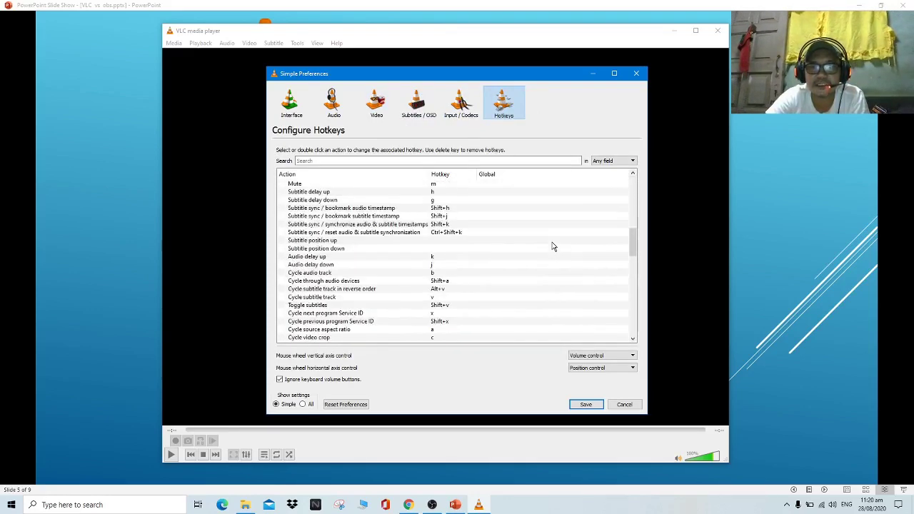
scroll(552, 246, up, 12)
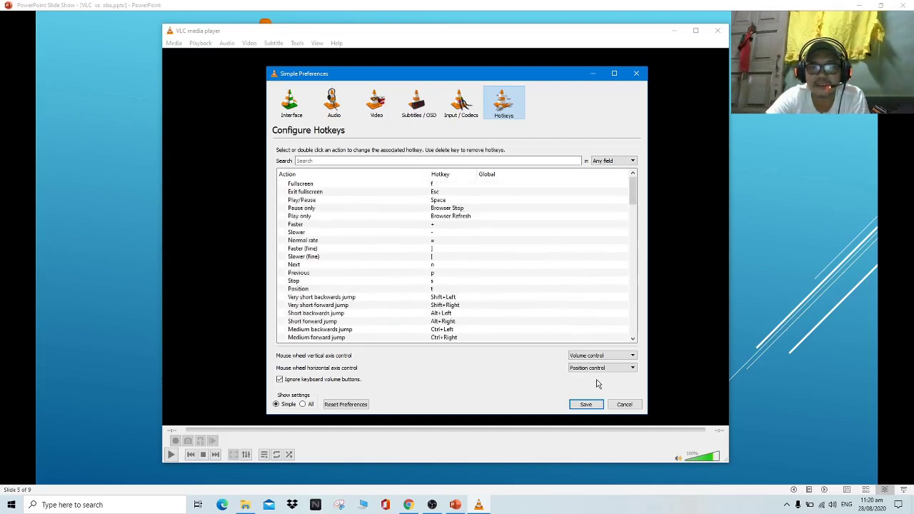
click(625, 405)
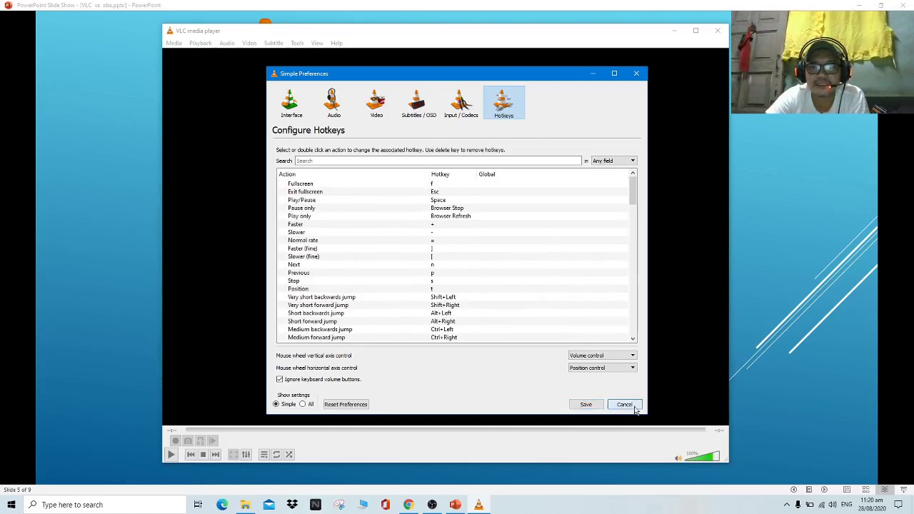
- Open "Siquijor Island Philippines Drone Footage 4K.mp4" from the Project_3 & 4 folder and pause its playback
click(177, 44)
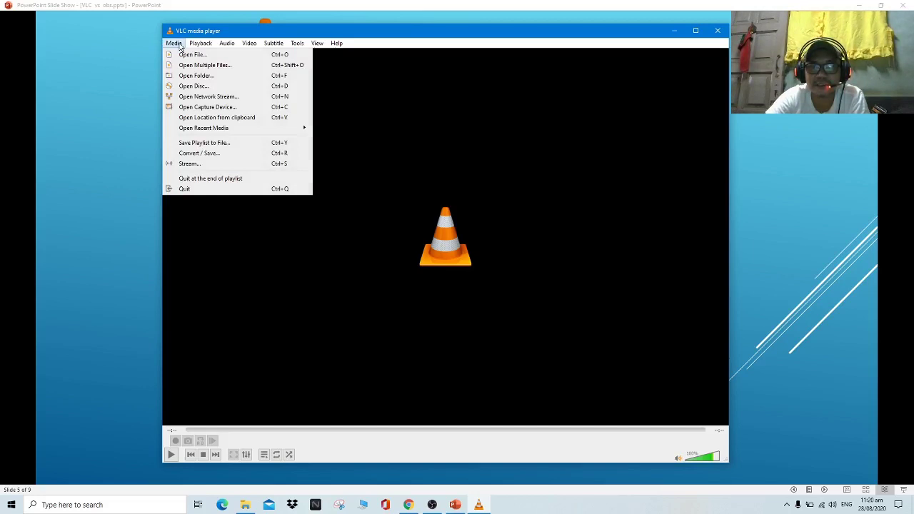
click(195, 57)
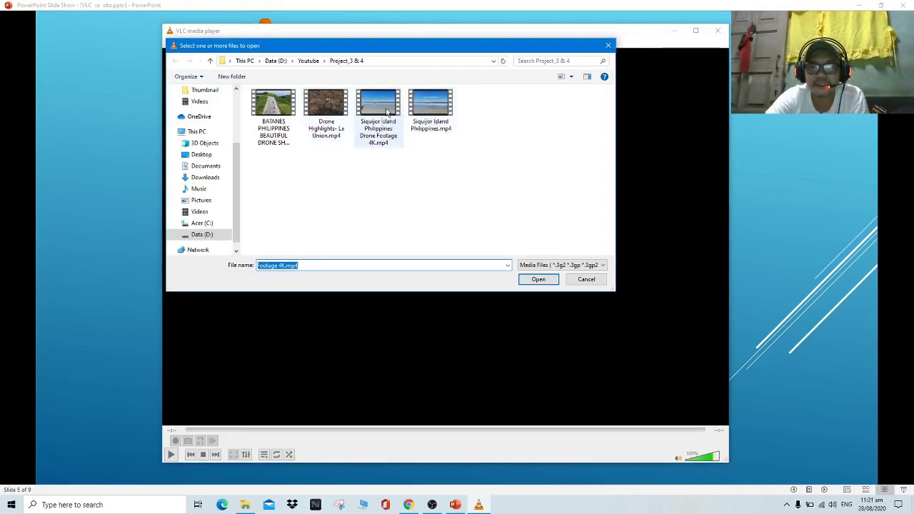
click(378, 111)
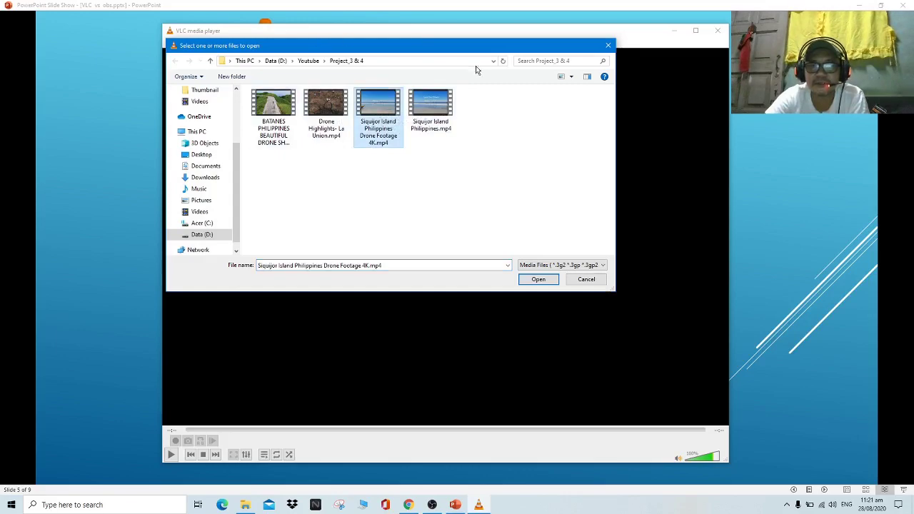
click(547, 281)
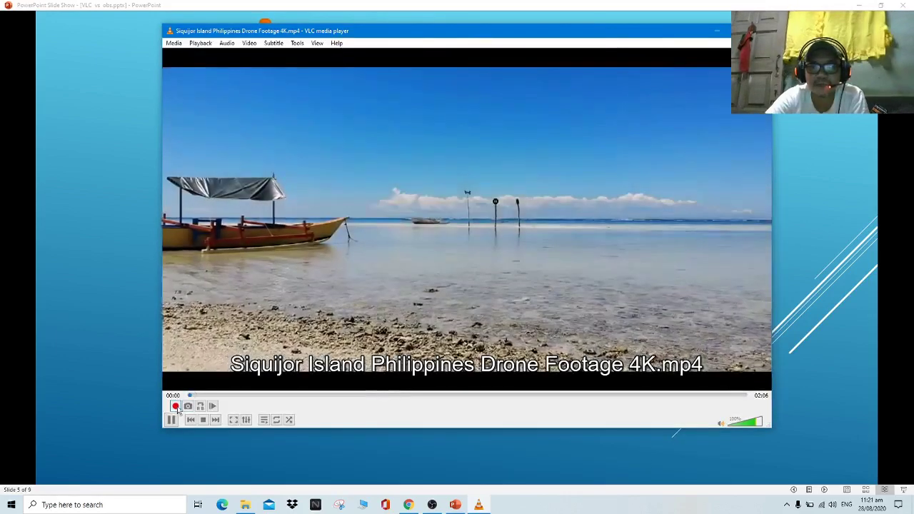
click(171, 423)
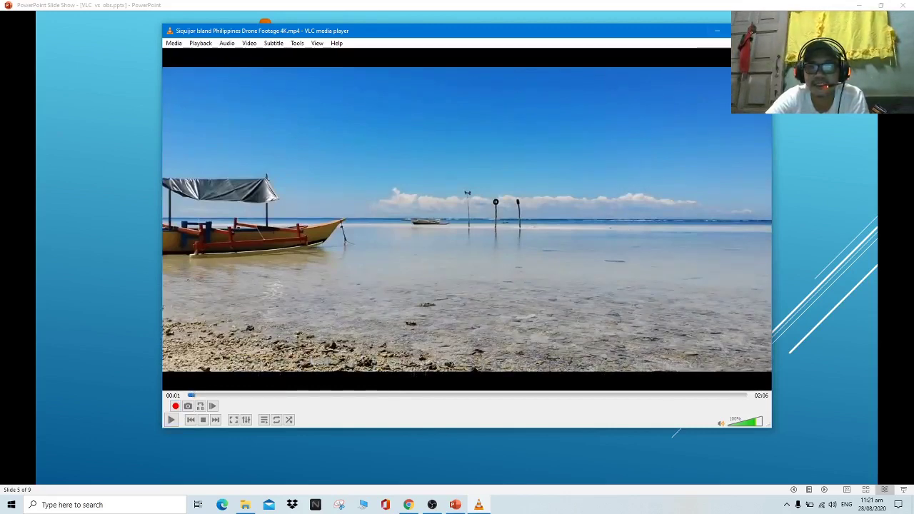
- Close the media player and minimise the remaining open windows to get to the desktop
click(760, 31)
click(859, 6)
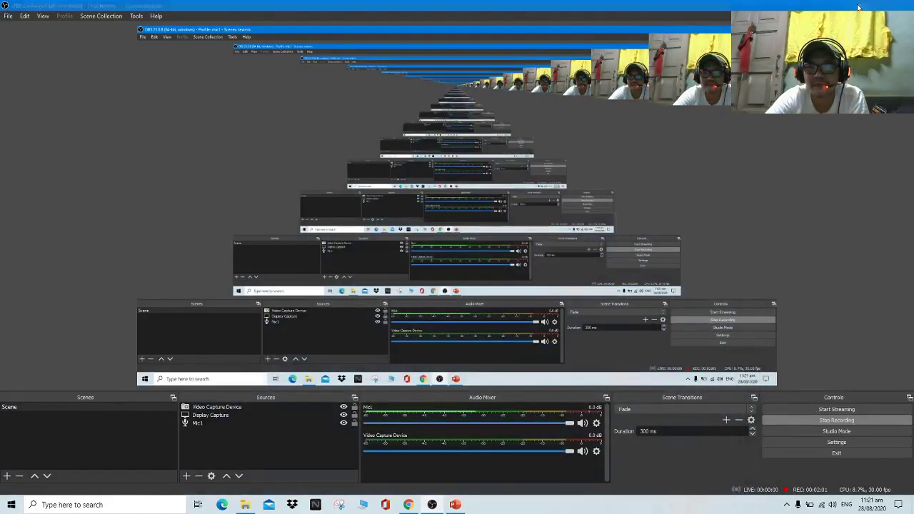
click(860, 6)
click(862, 7)
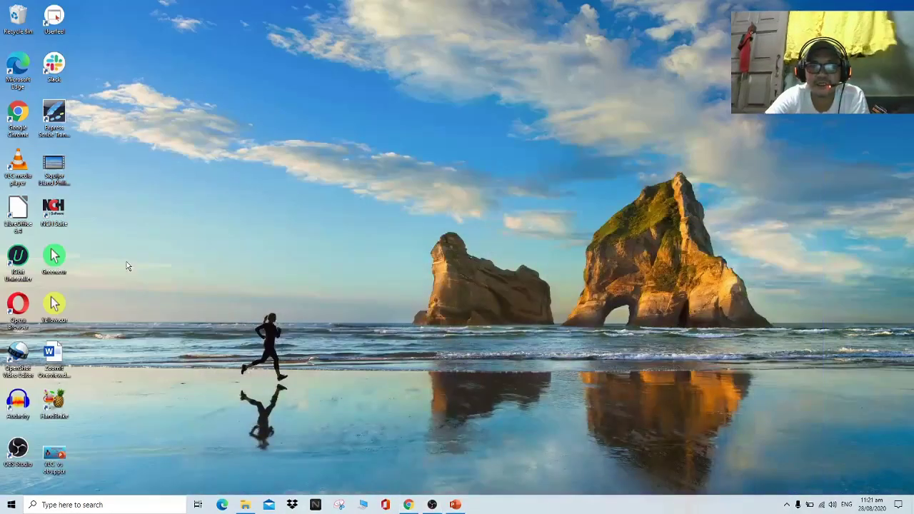
- Launch VLC media player again, load the Siquijor Island Philippines video from the desktop into it, and pause playback
double_click(25, 168)
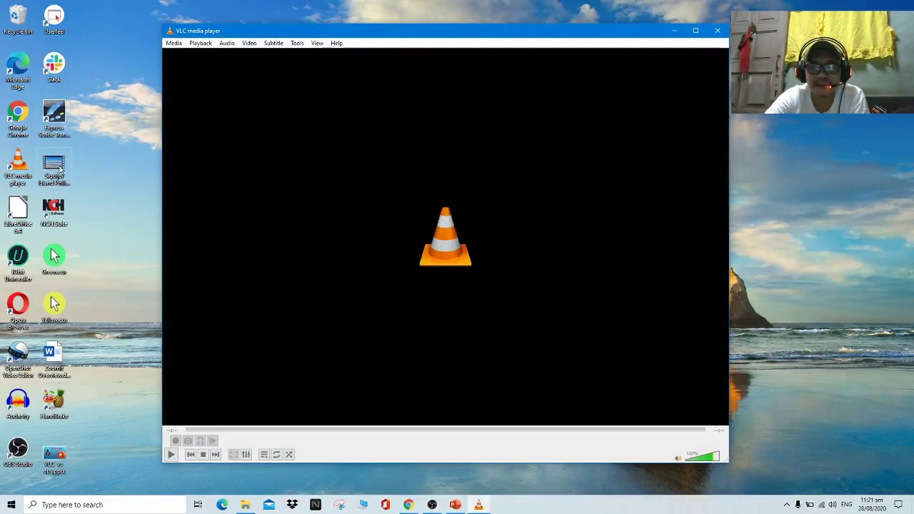
drag(60, 169, 382, 172)
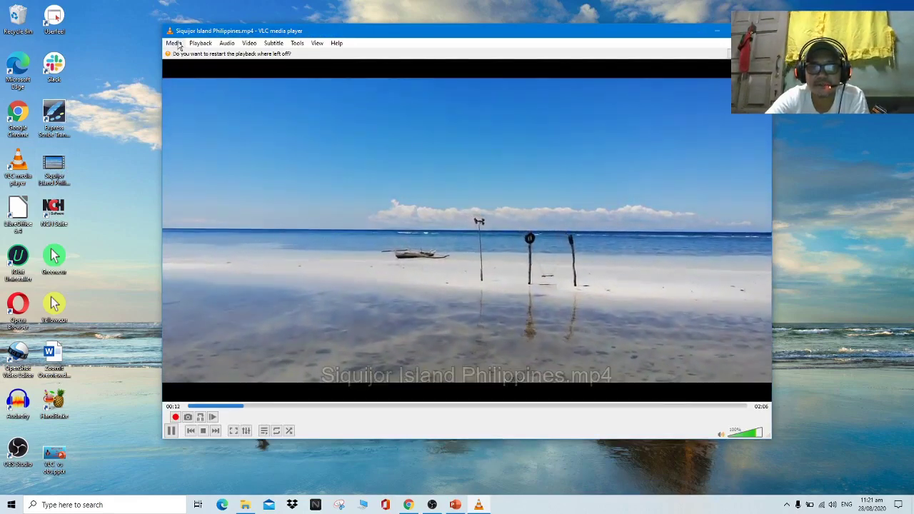
click(171, 419)
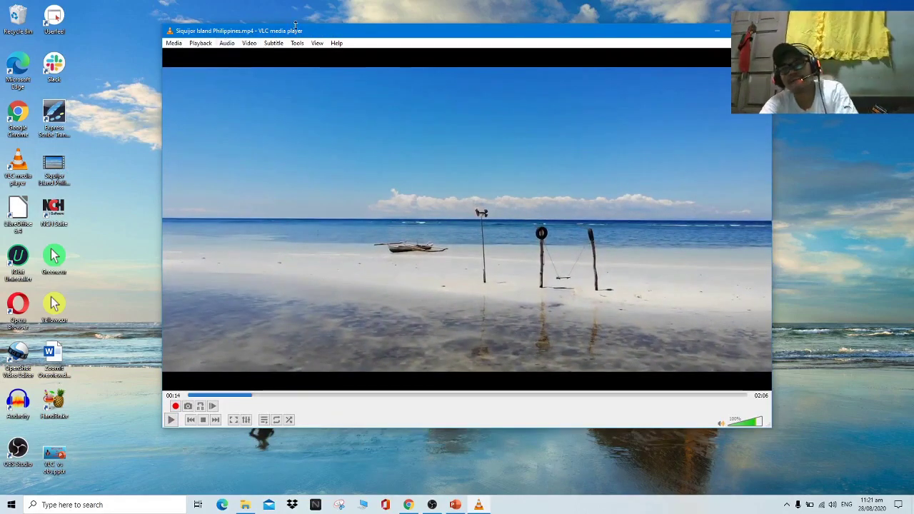
- Add "Siquijor Island Philippines Drone Footage 4K.mp4" as the source for Convert / Save and proceed to its conversion settings
click(175, 45)
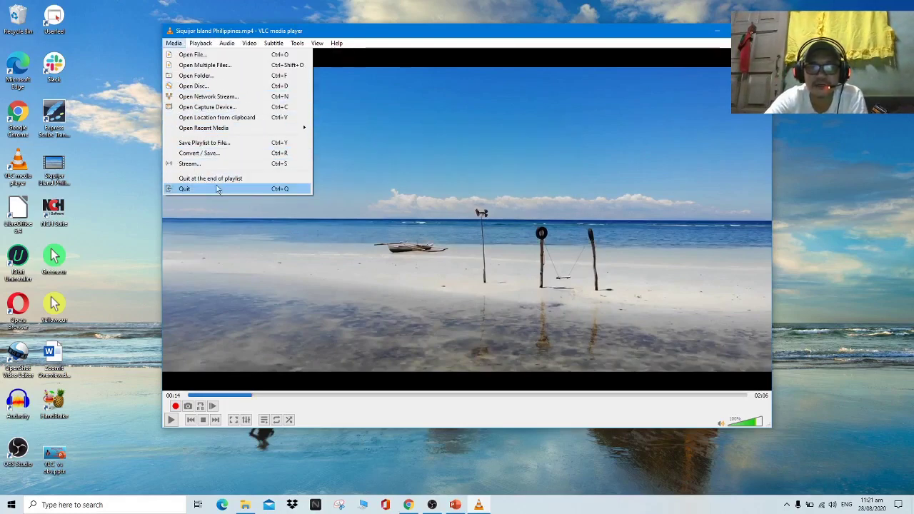
click(193, 155)
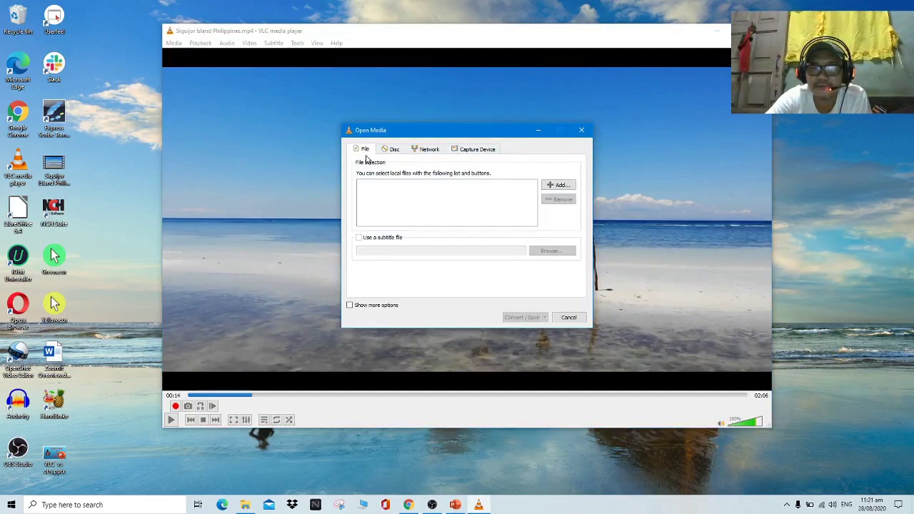
click(552, 187)
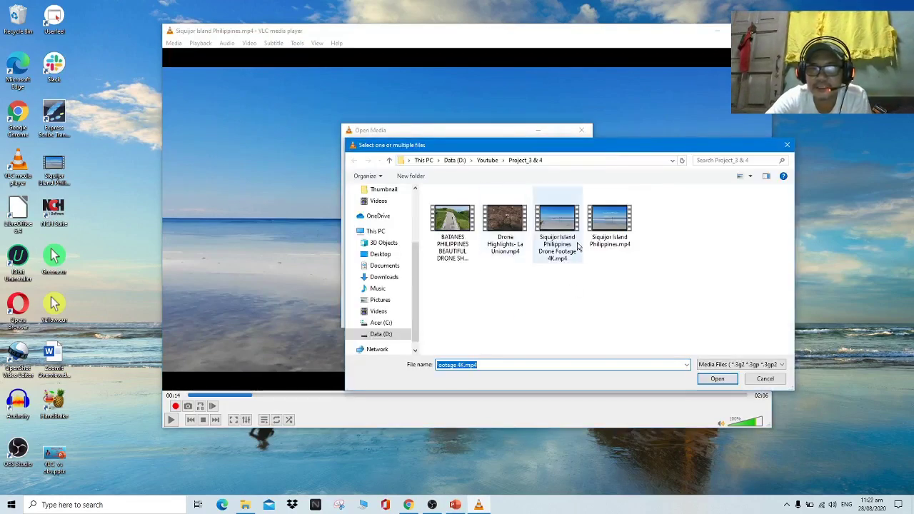
click(569, 233)
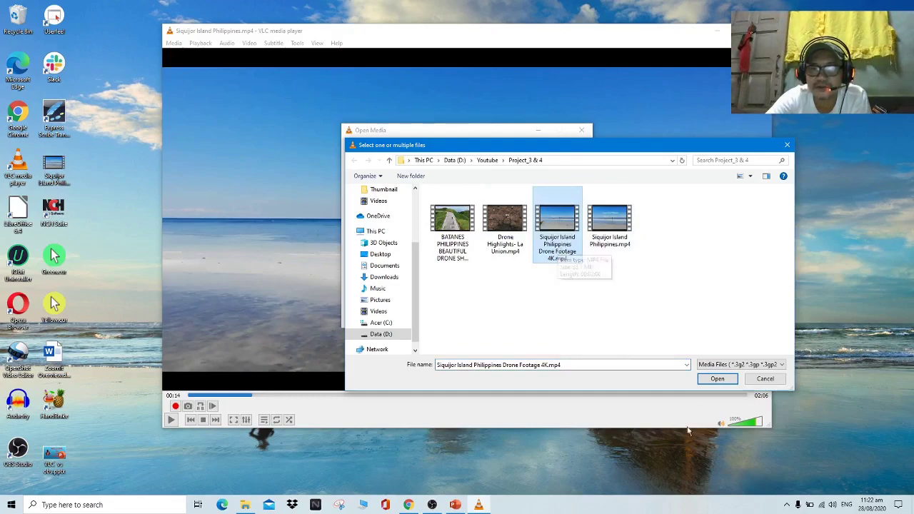
click(721, 379)
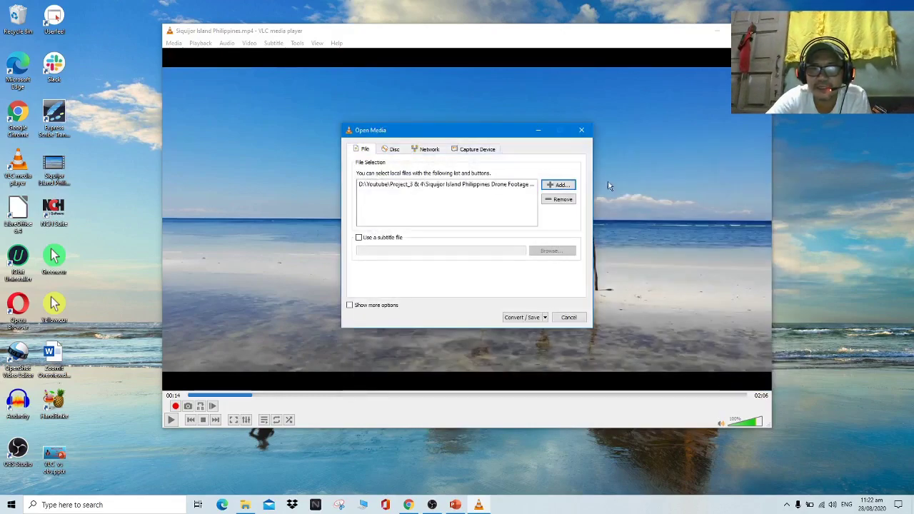
click(546, 318)
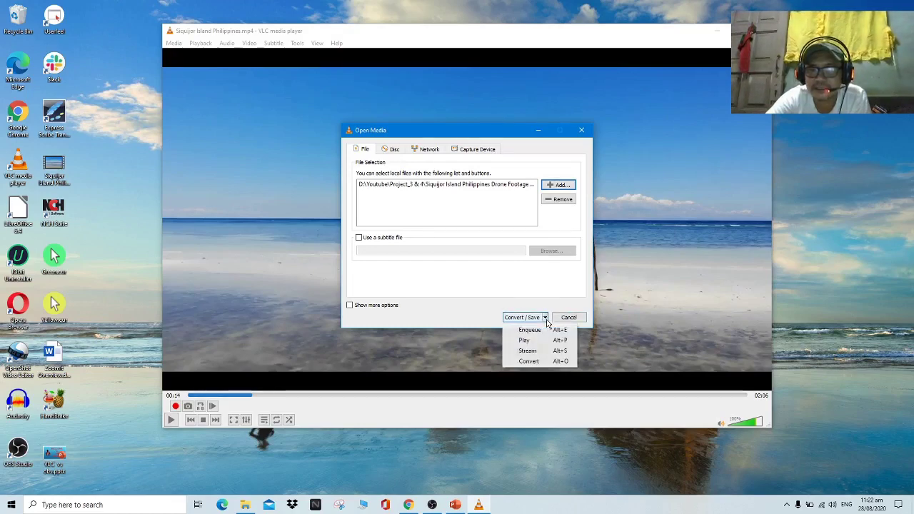
click(528, 363)
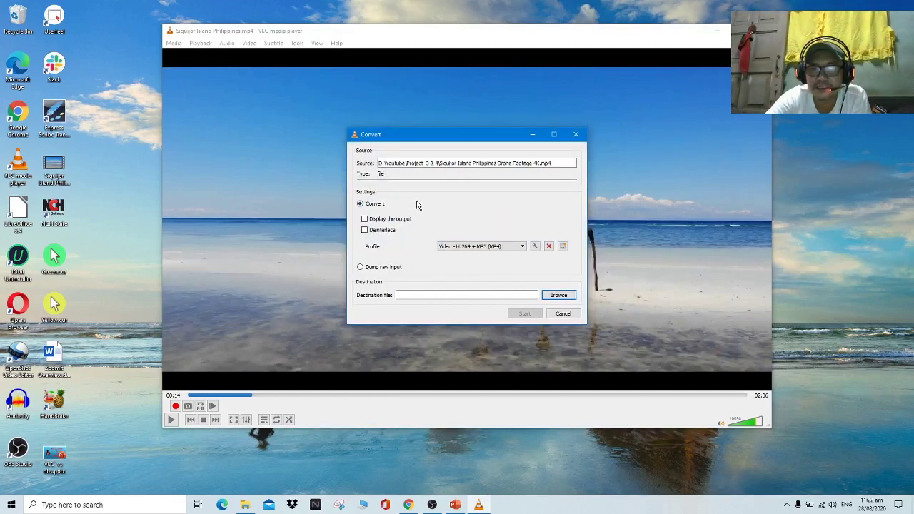
- Set the conversion profile to Audio - MP3
click(522, 247)
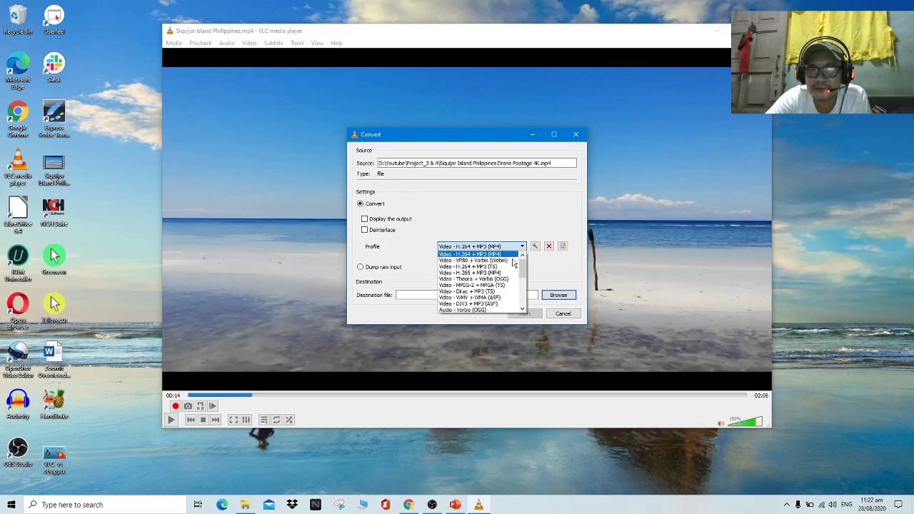
drag(521, 265, 520, 283)
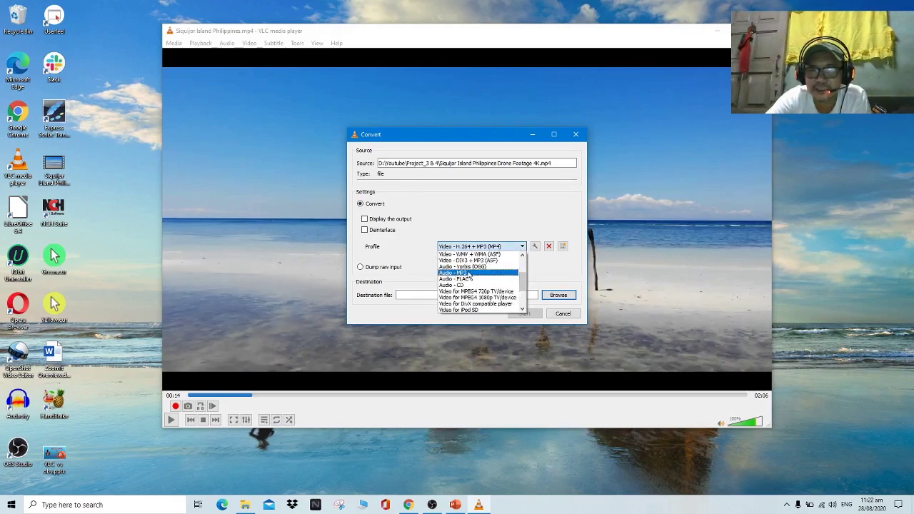
click(469, 274)
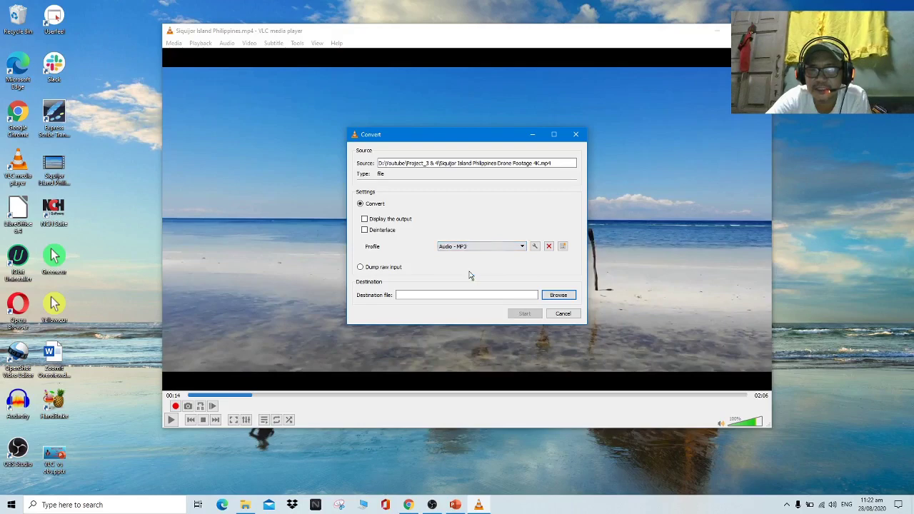
- Review the Audio - MP3 profile's encapsulation, video codec and audio codec settings, and save the profile
click(535, 247)
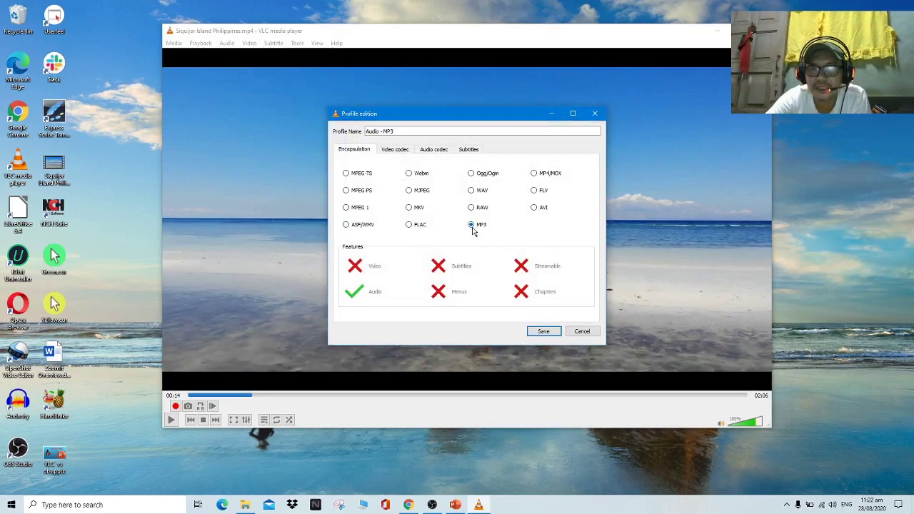
click(404, 155)
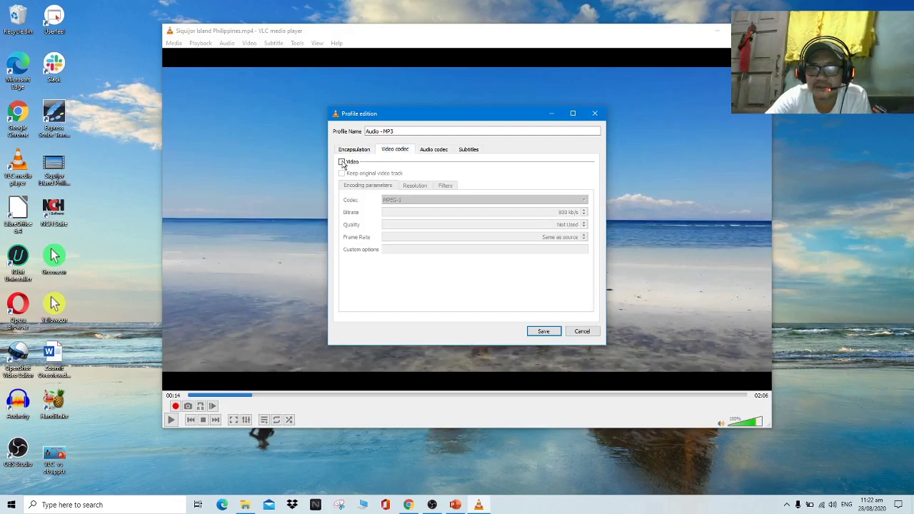
click(432, 152)
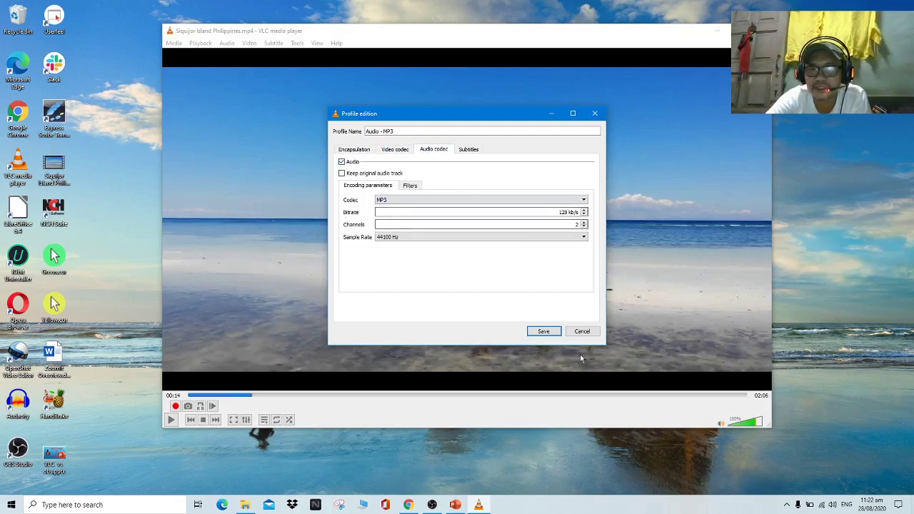
click(543, 331)
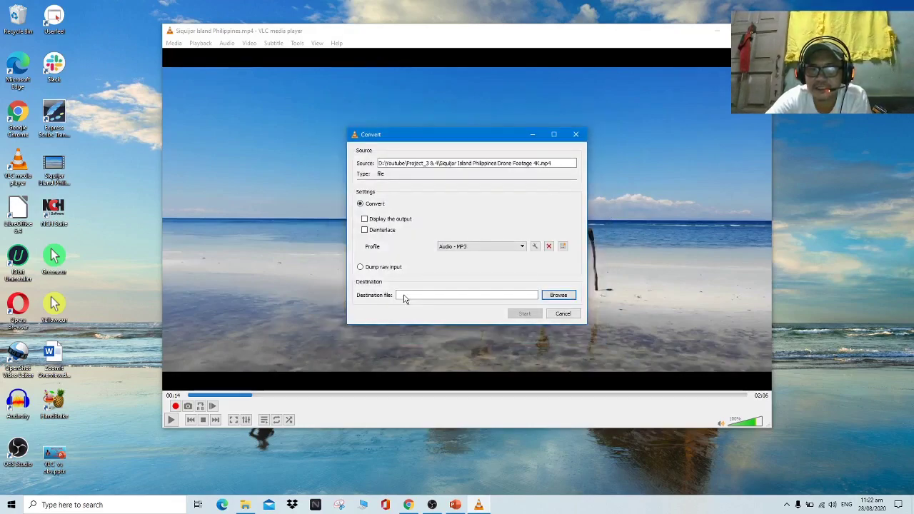
- Set the destination file to "Siquijor Island Philippines Drone Footage 4K2.mp3" in Project_3 & 4, and cancel the conversion without starting it
click(555, 296)
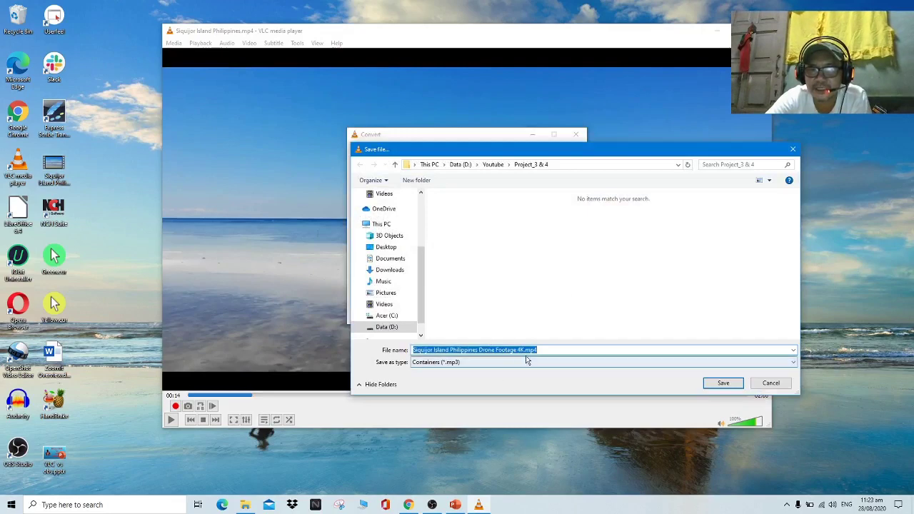
click(517, 349)
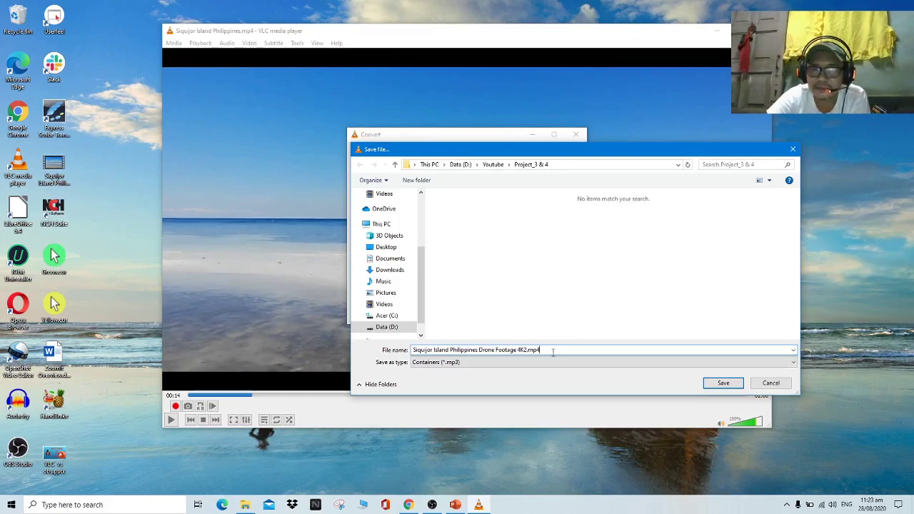
key(BackSpace)
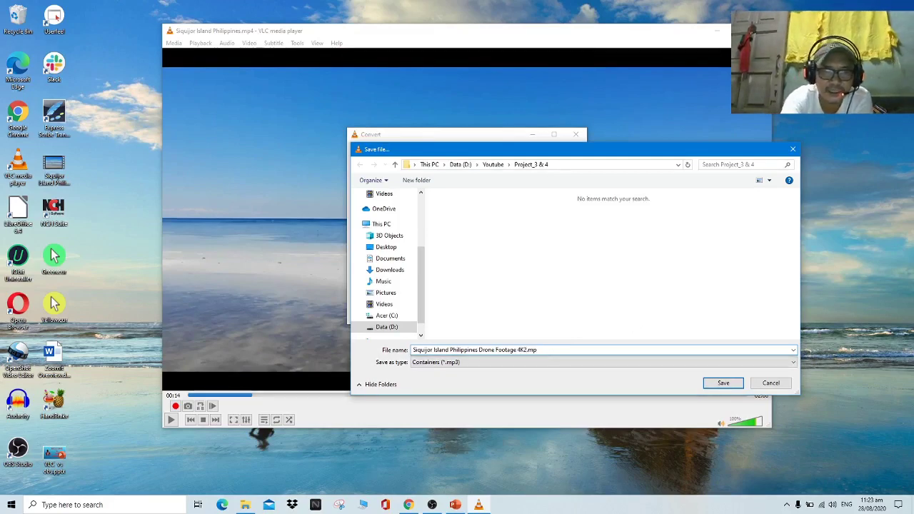
text(3)
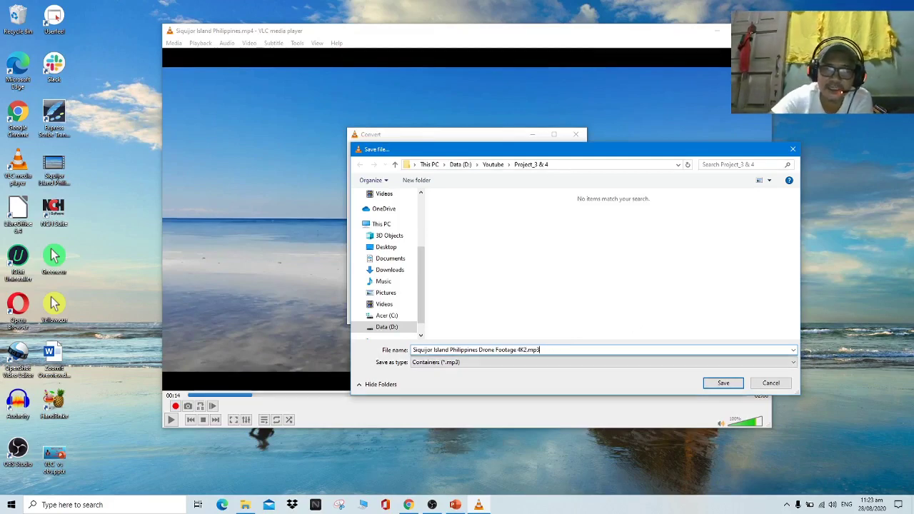
click(729, 384)
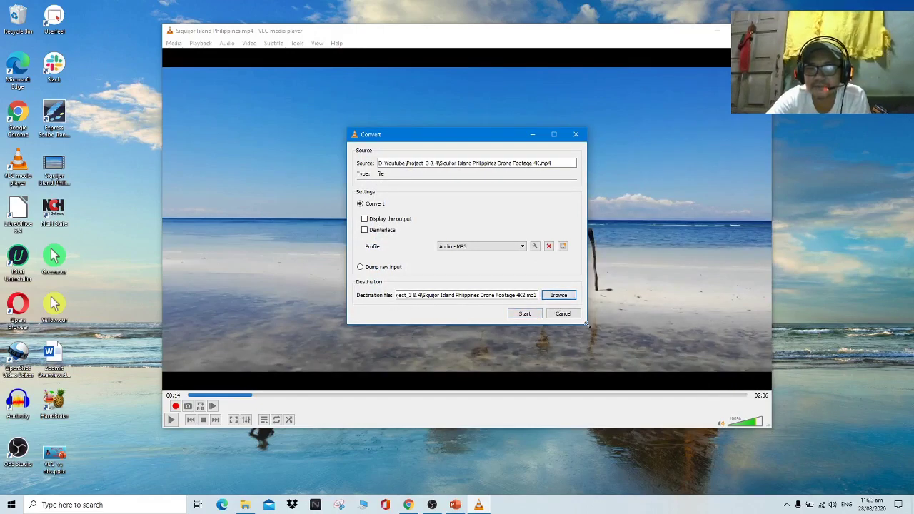
click(562, 314)
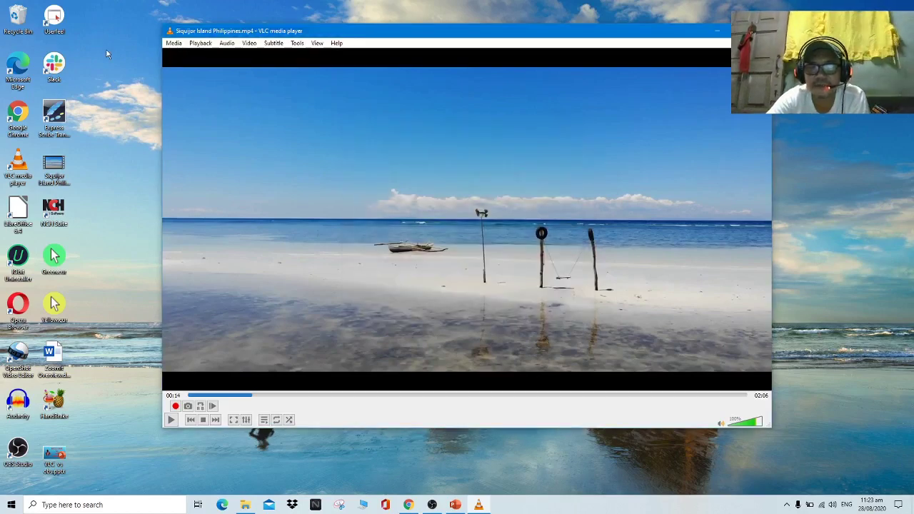
- Set up a Desktop capture at a frame rate of 15.00 f/s and proceed to its conversion settings
click(175, 45)
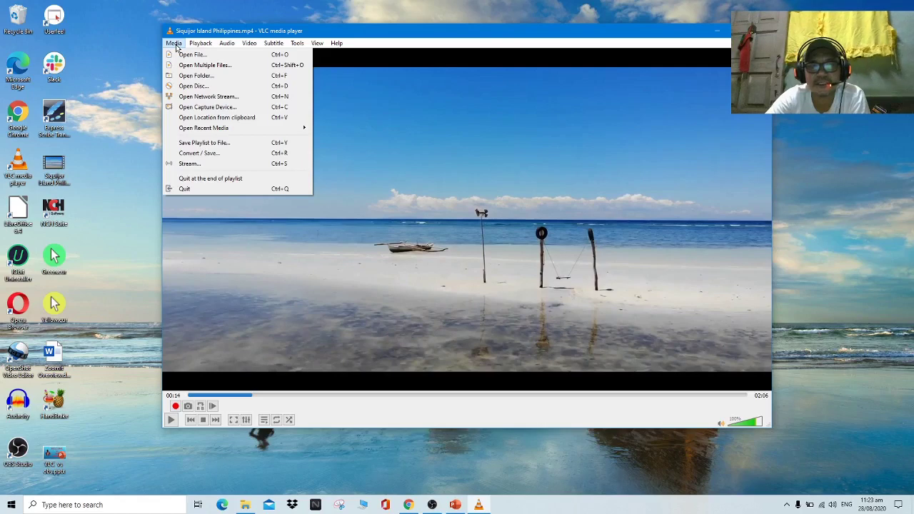
click(219, 108)
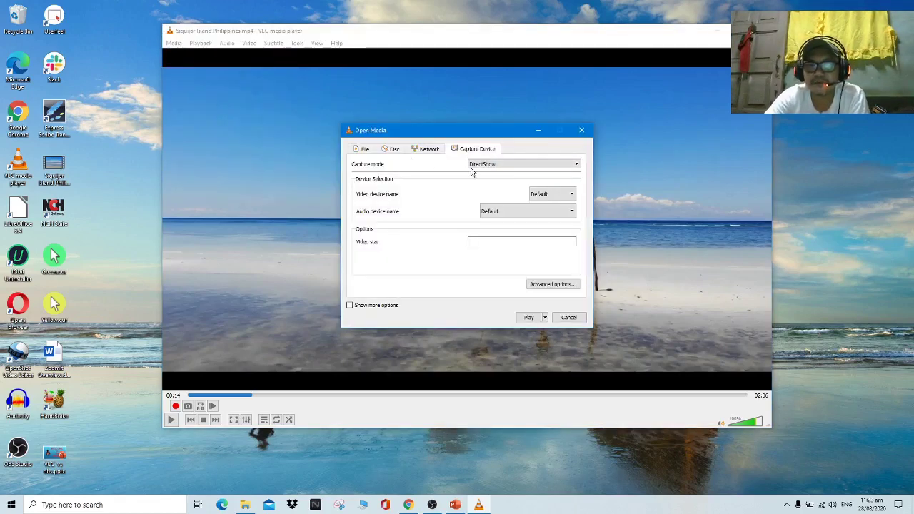
click(578, 165)
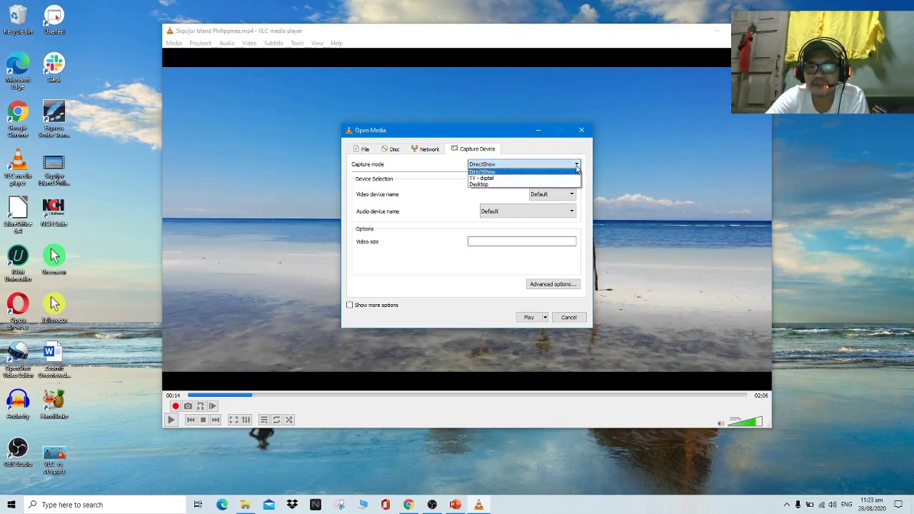
click(491, 185)
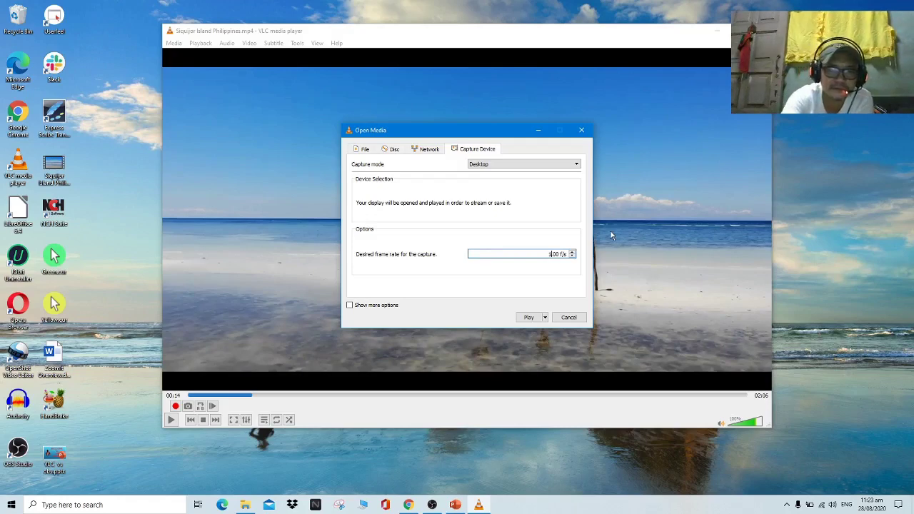
text(5)
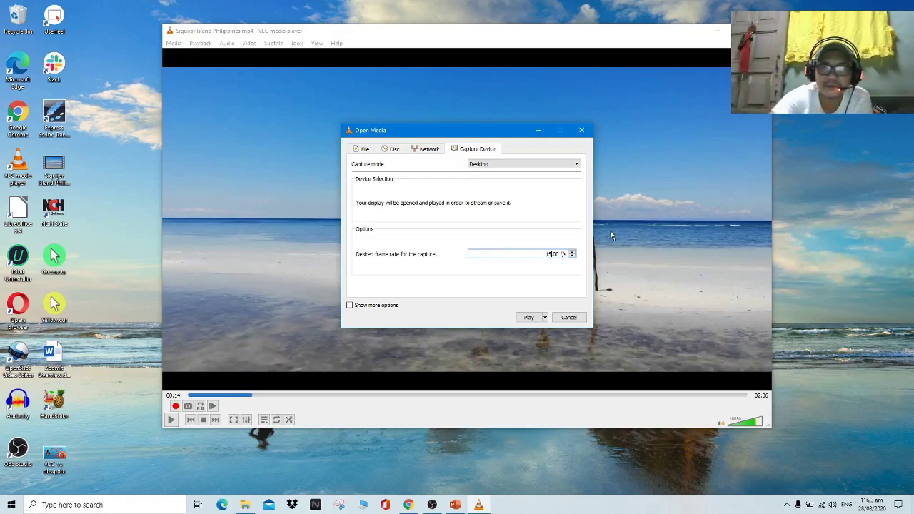
click(545, 318)
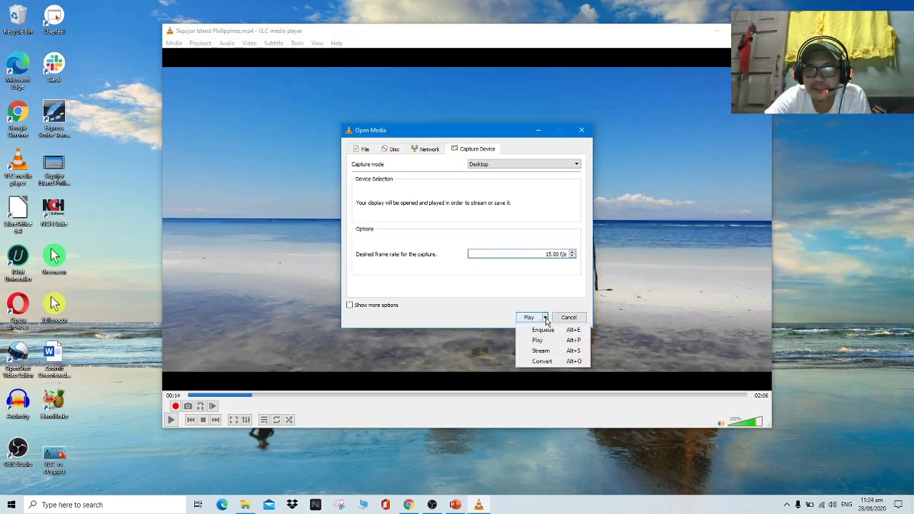
click(552, 362)
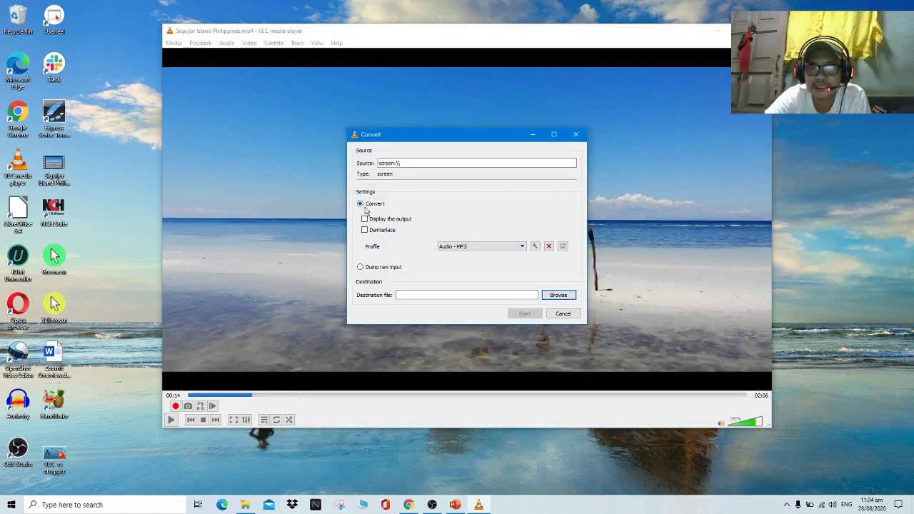
- Choose the Video - H.264 + MP3 (MP4) profile for the screen capture, review its encapsulation, codec and subtitle settings, and save it
click(523, 248)
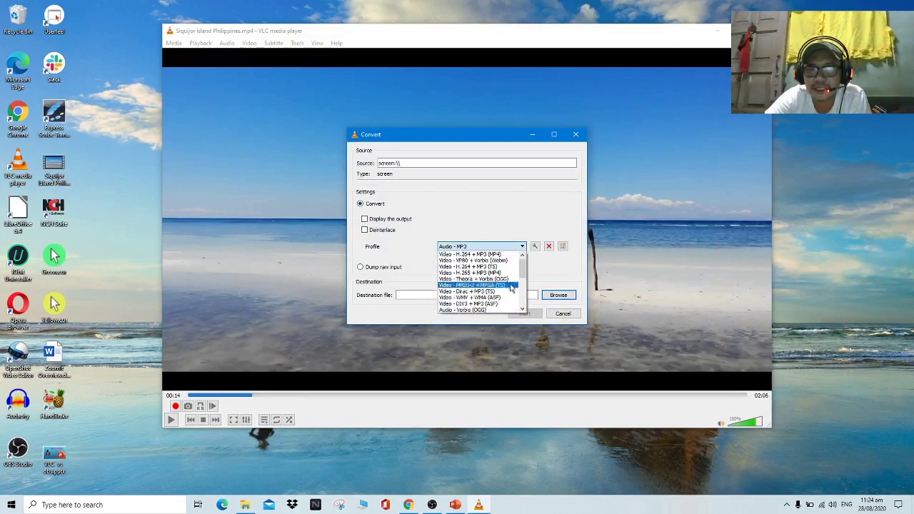
click(497, 256)
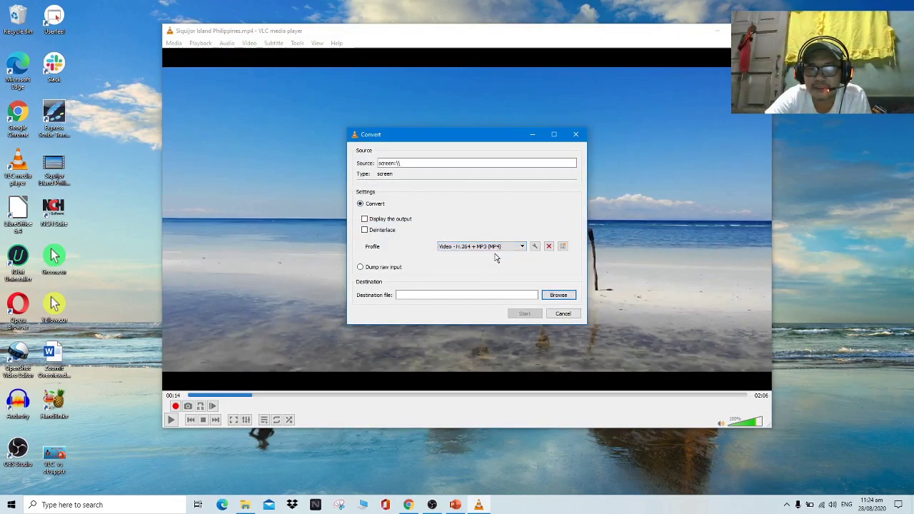
click(535, 247)
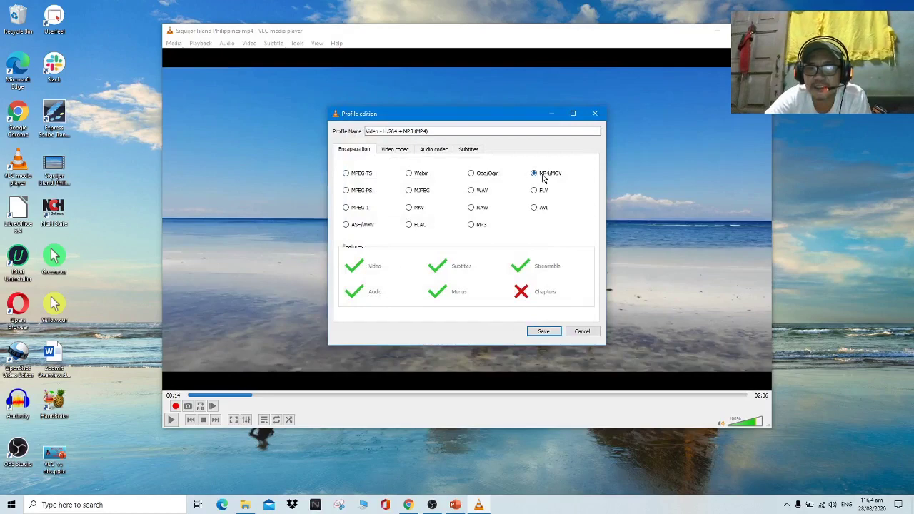
click(403, 154)
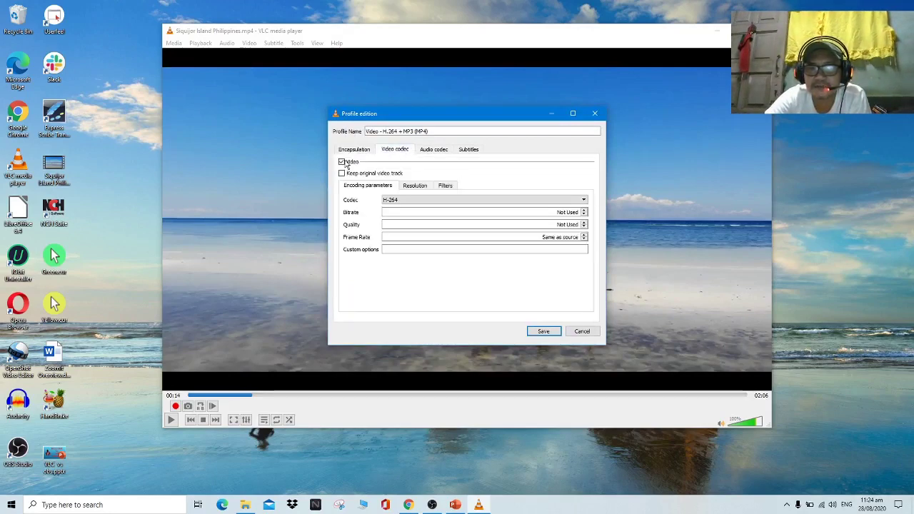
click(432, 151)
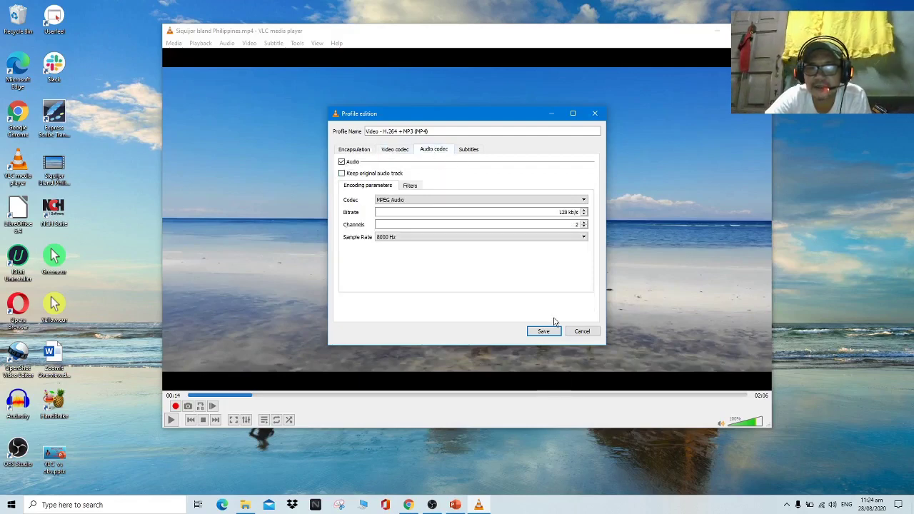
click(467, 150)
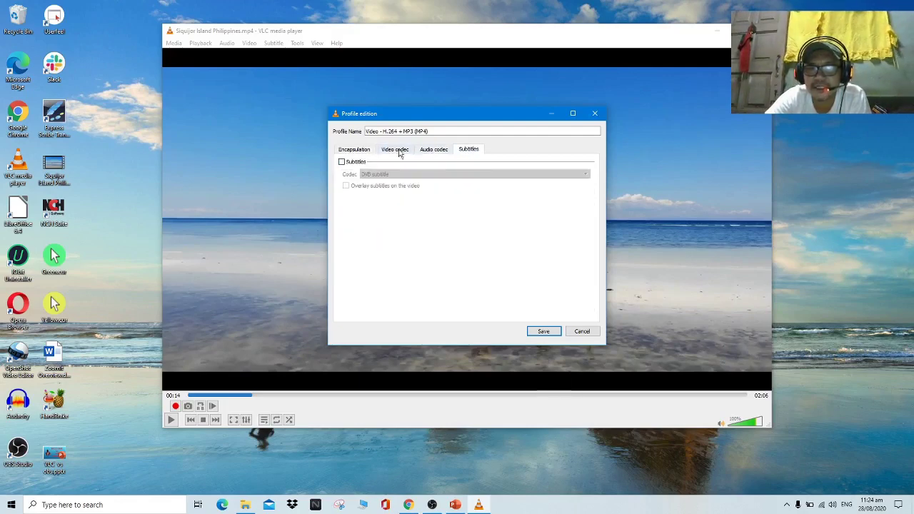
click(550, 332)
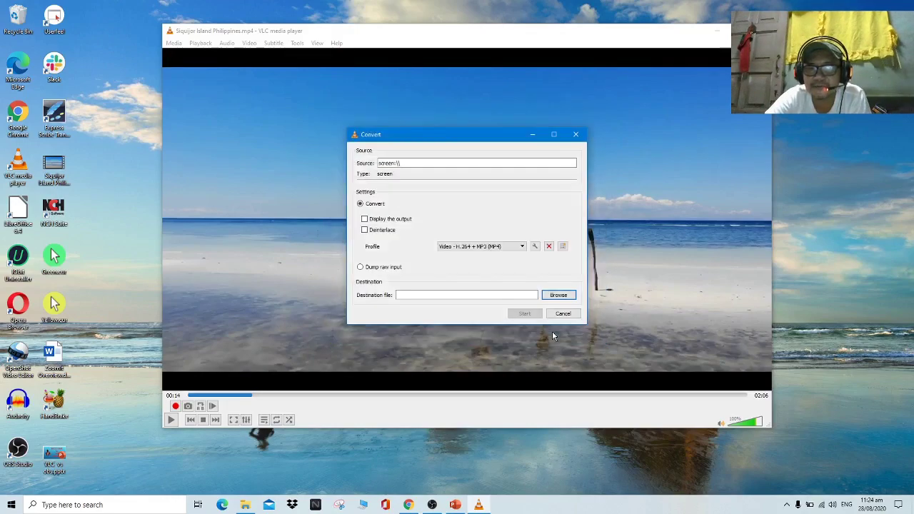
- Set the capture's destination file to "Siquijor Island Philippines Drone Footage 4K444.mp4" and cancel the conversion without starting it
click(560, 295)
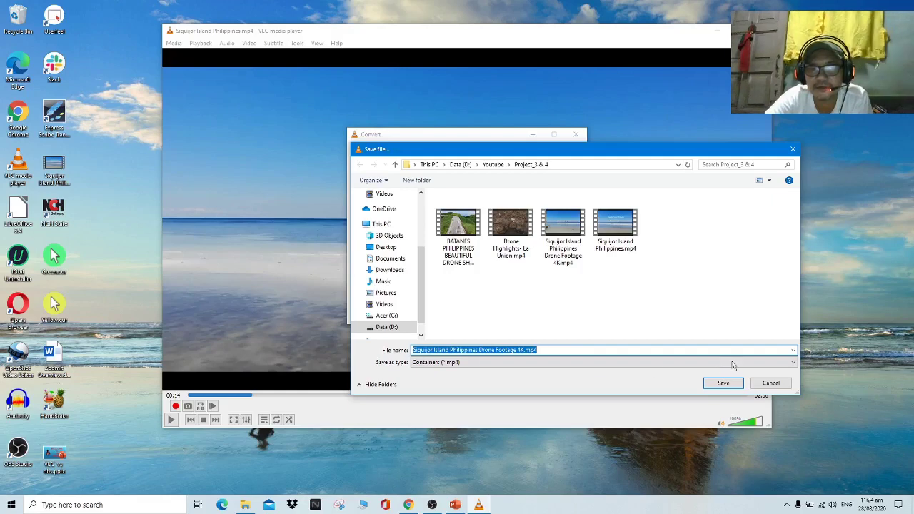
click(519, 349)
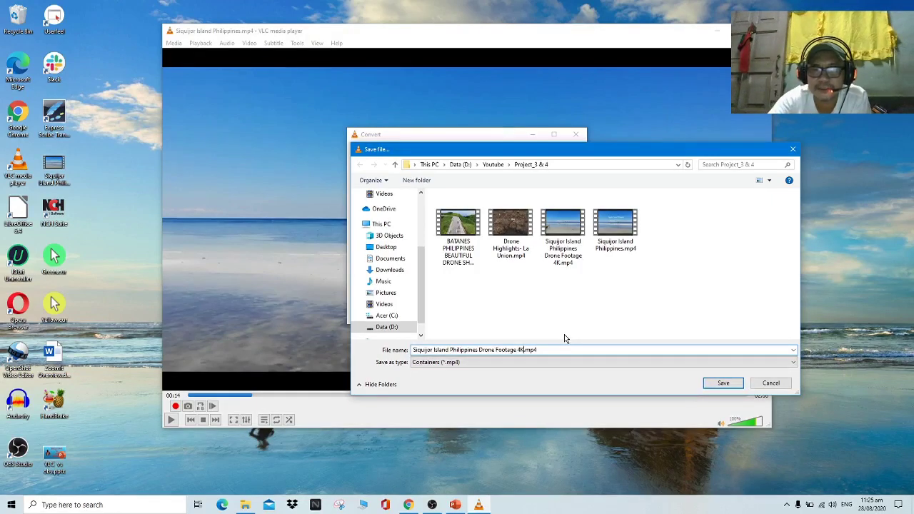
text(444)
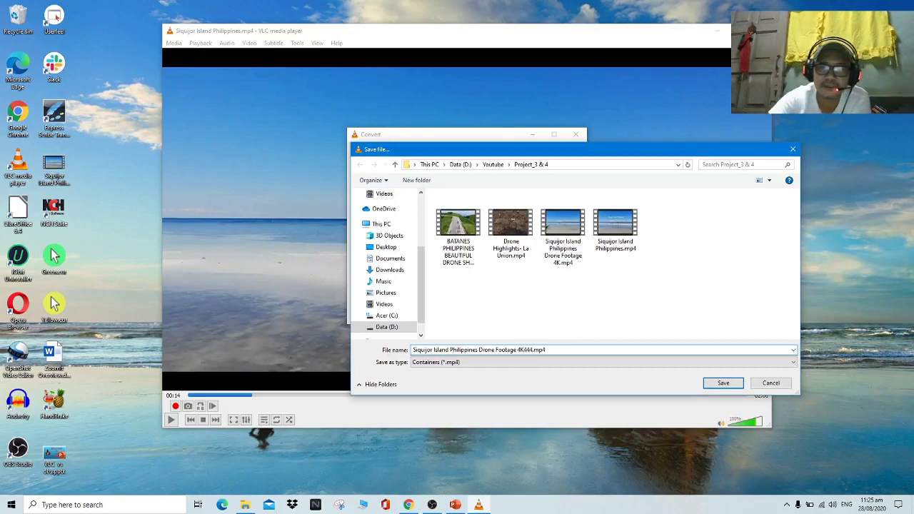
click(723, 383)
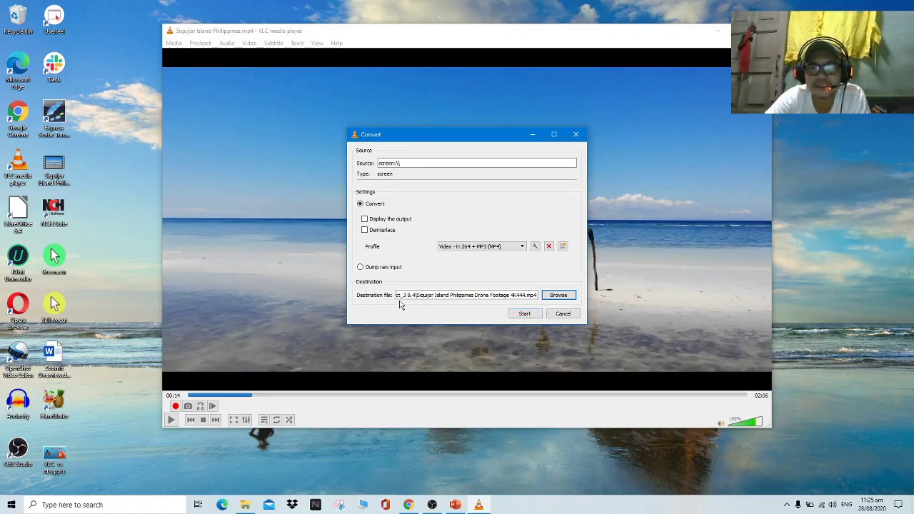
click(562, 313)
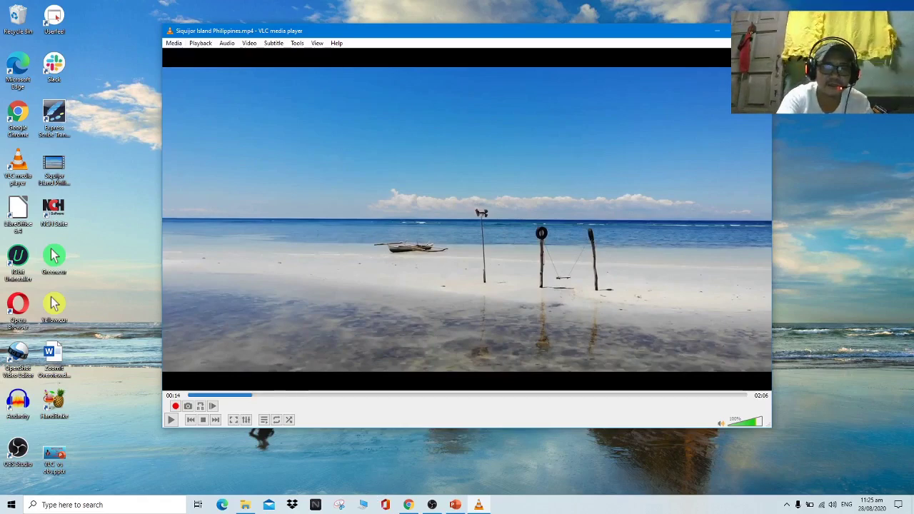
- Open the prefilled YouTube network stream for conversion, look at its profile's encapsulation settings, and close the conversion without starting it
key(ctrl+n)
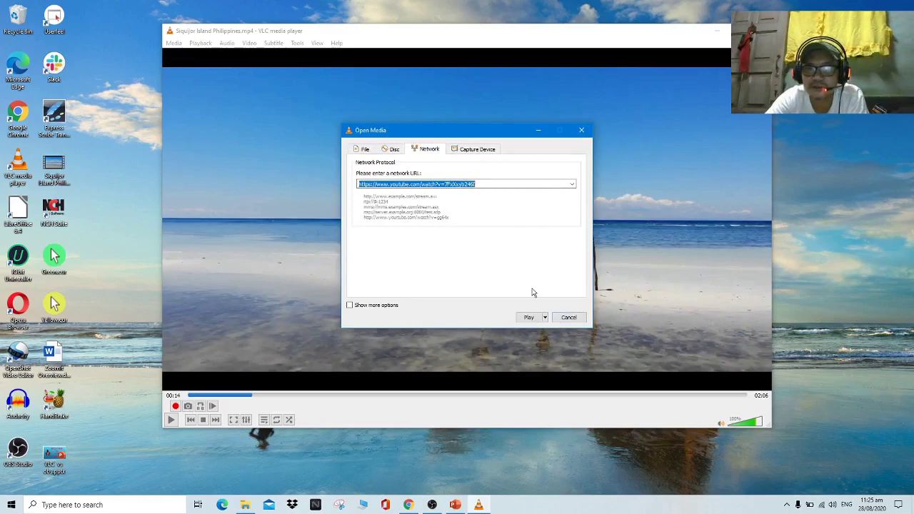
click(545, 317)
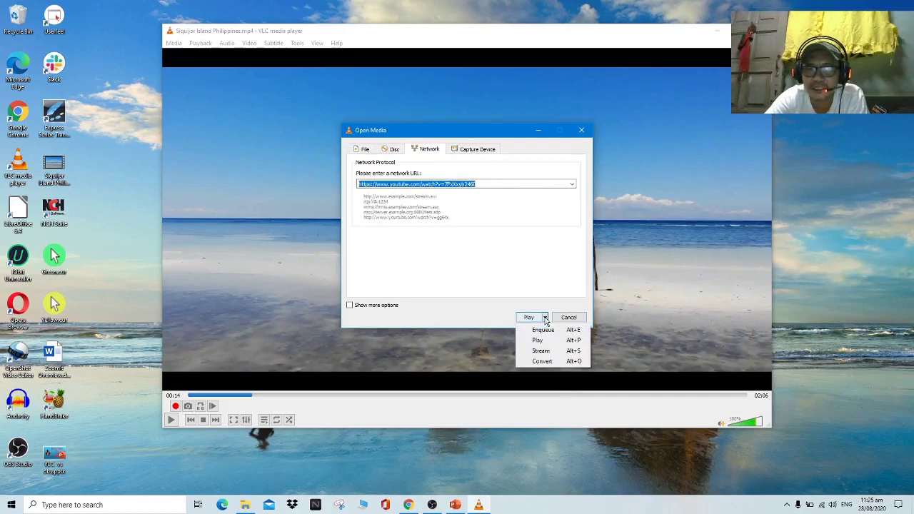
click(542, 361)
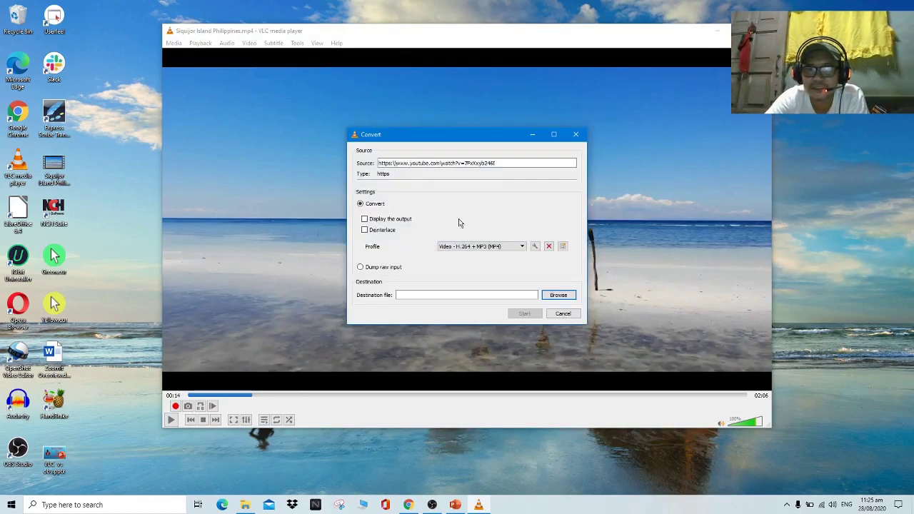
click(534, 247)
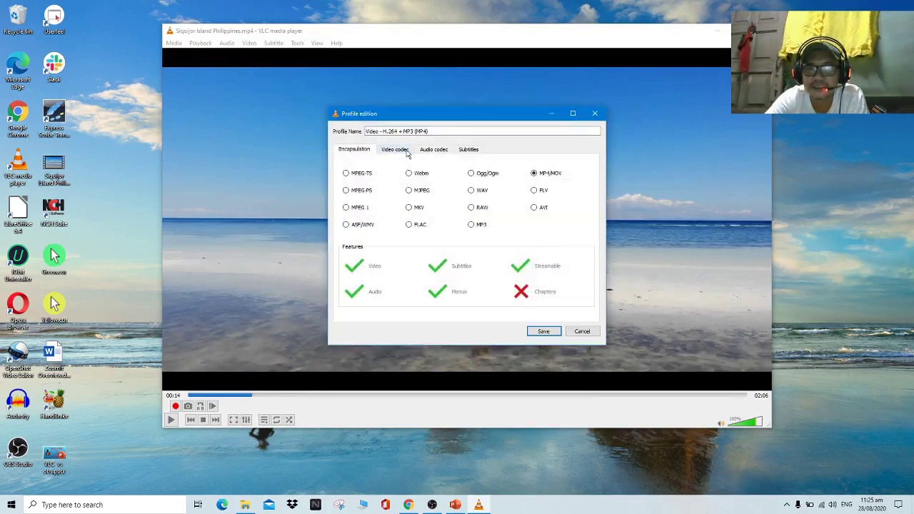
click(586, 332)
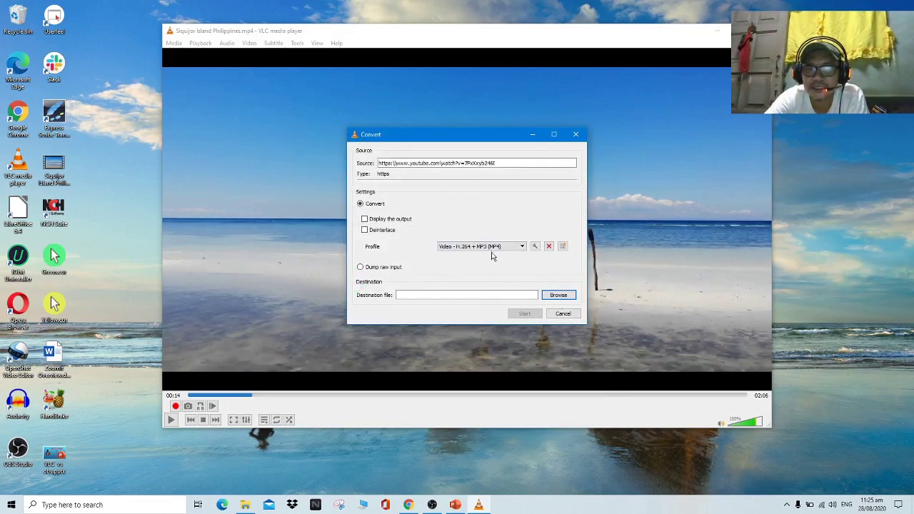
click(575, 134)
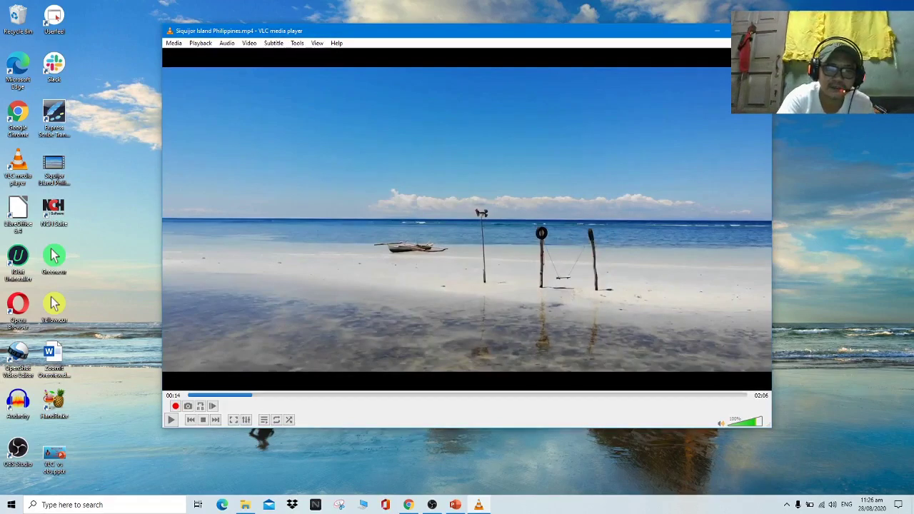
- Play the prefilled YouTube network stream in VLC, pause it after about 5 seconds, and close the player
key(ctrl+n)
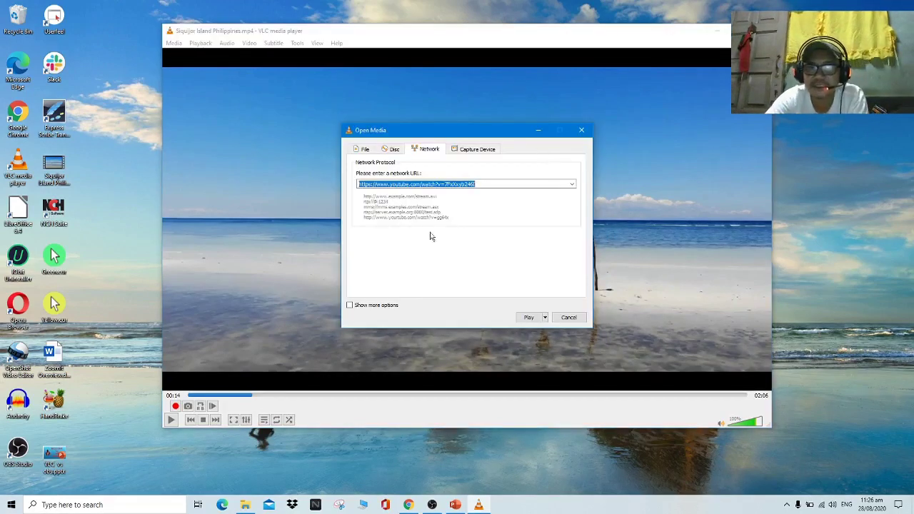
click(528, 317)
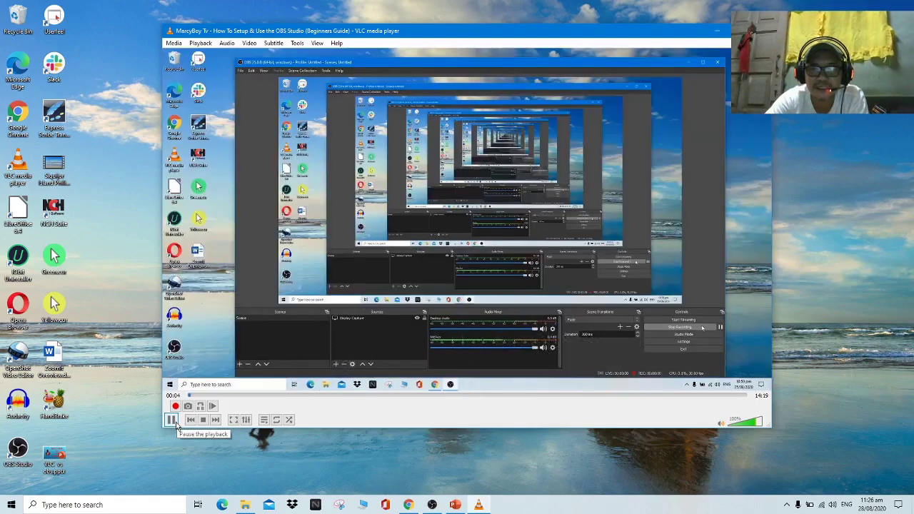
click(174, 422)
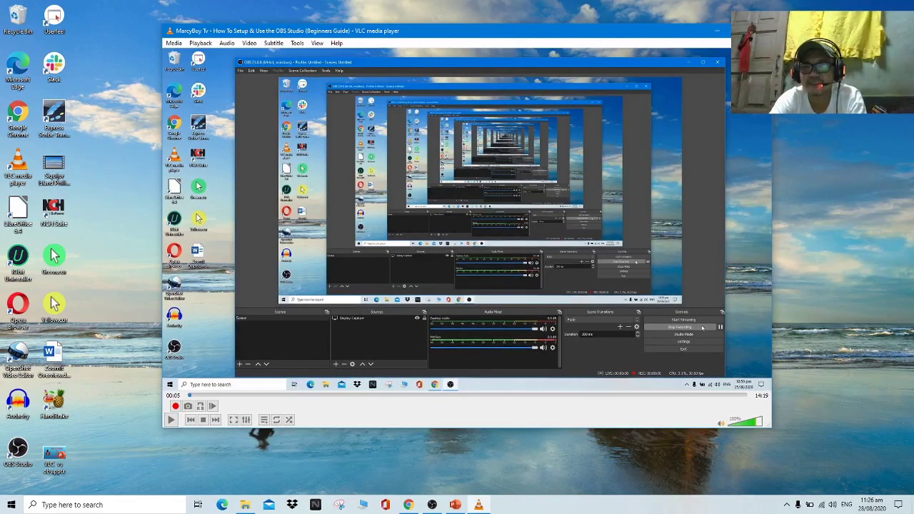
key(alt+F4)
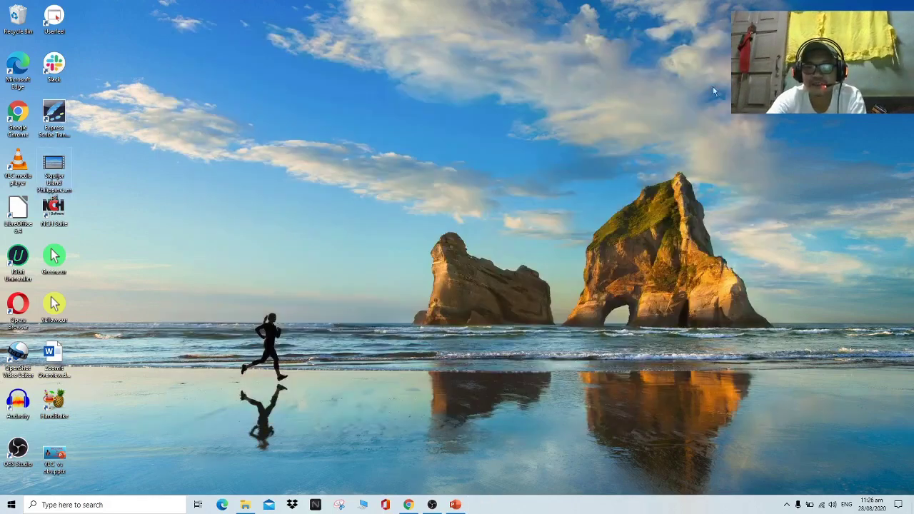
- Switch to the VLC vs obs.pptx slide show in PowerPoint and reveal the first point on the CONS slide
click(455, 505)
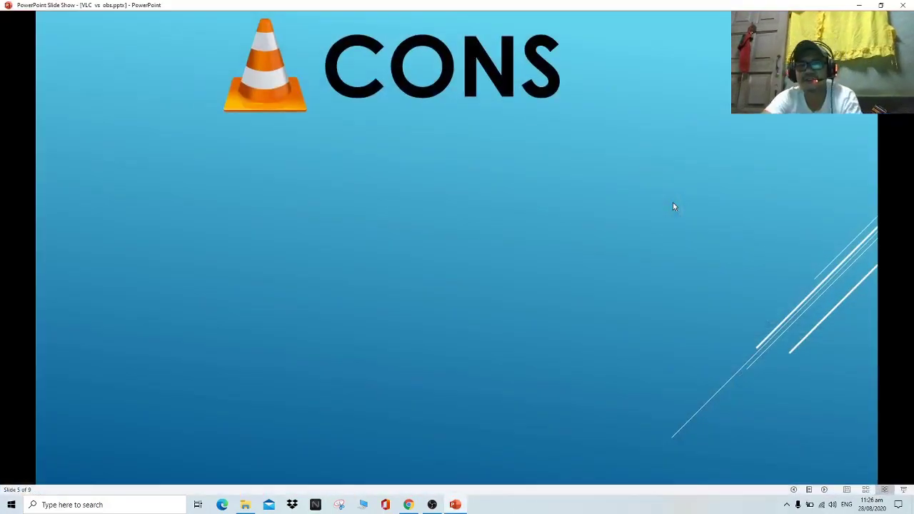
click(672, 206)
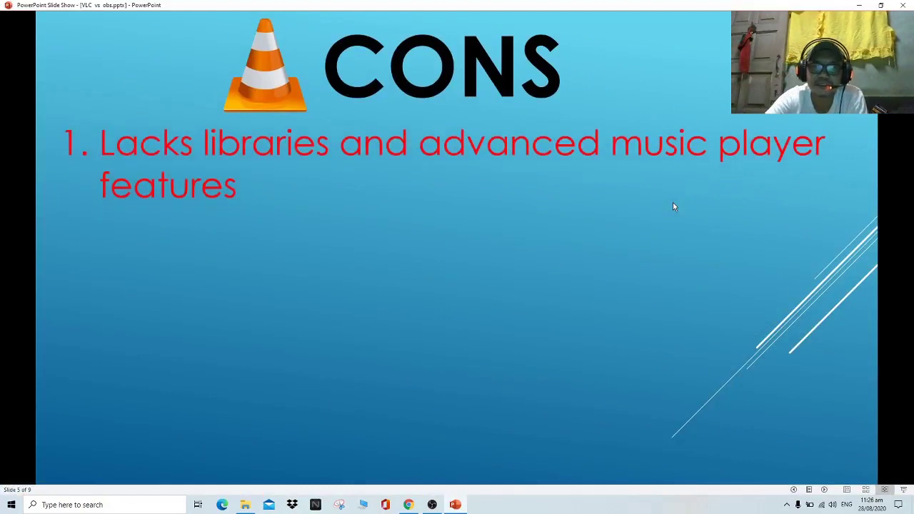